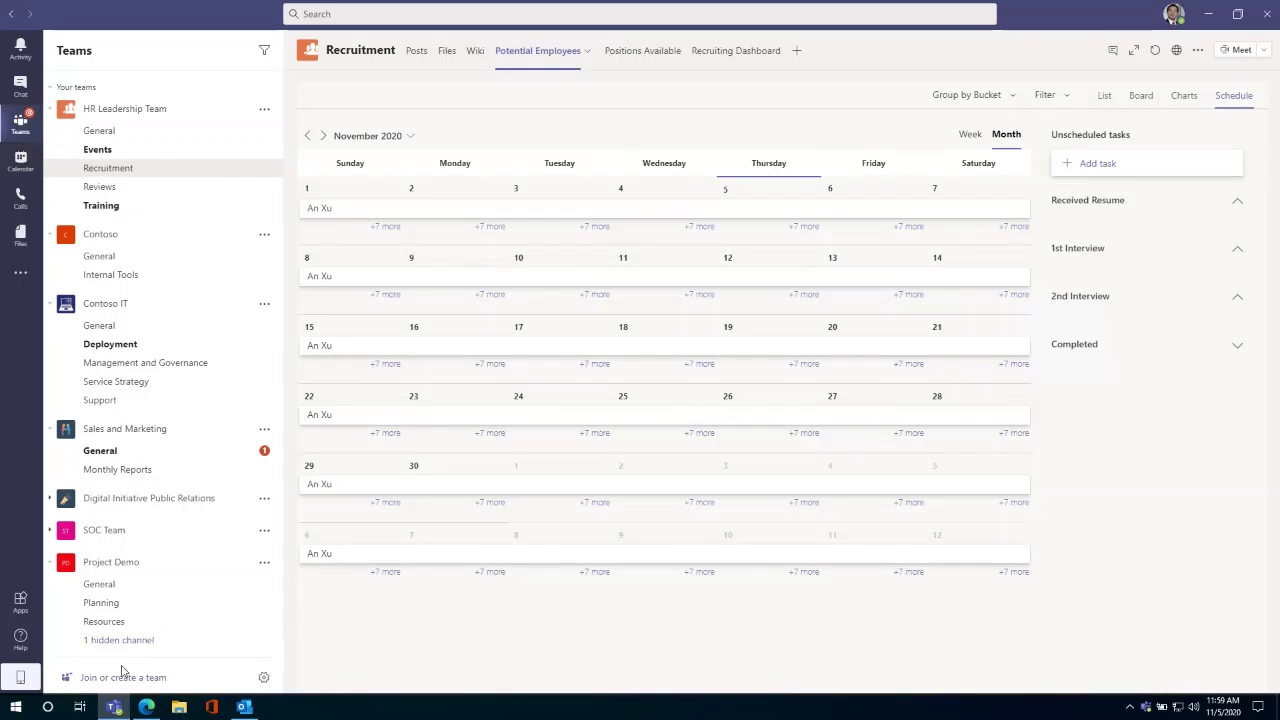
# Step: Start creating a new team and look through the available team templates
pyautogui.click(120, 677)
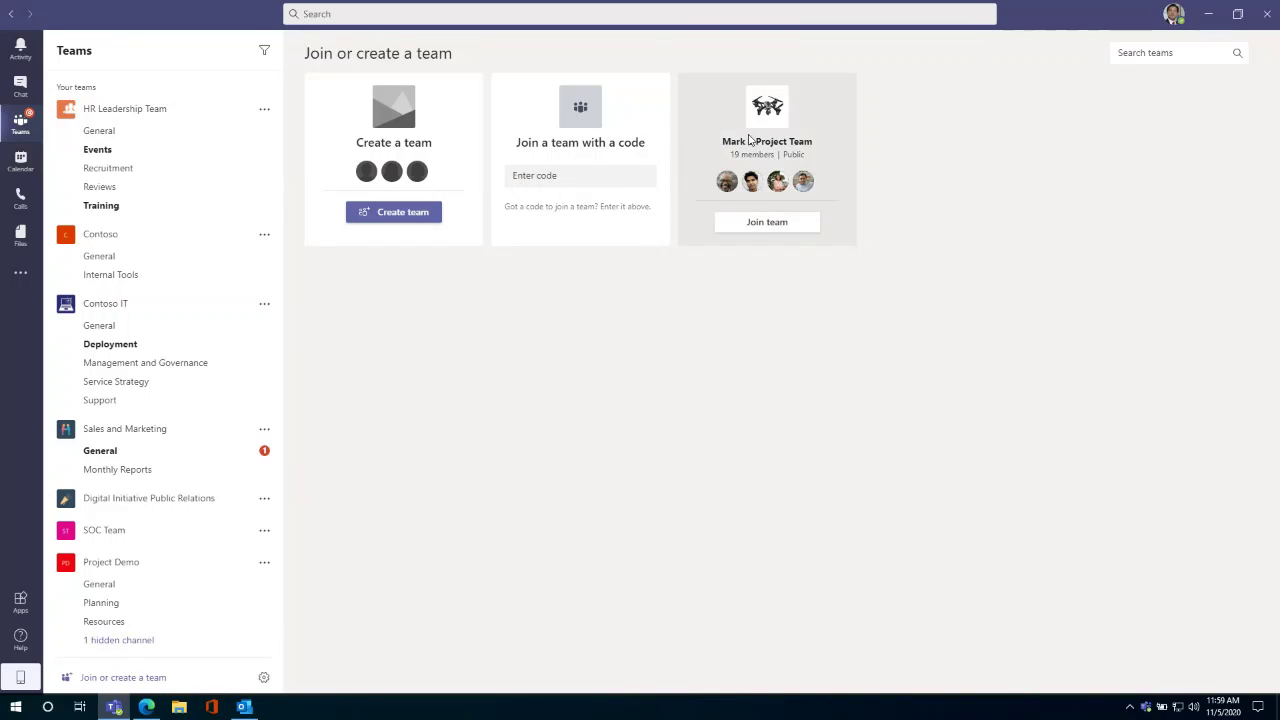
pyautogui.click(765, 222)
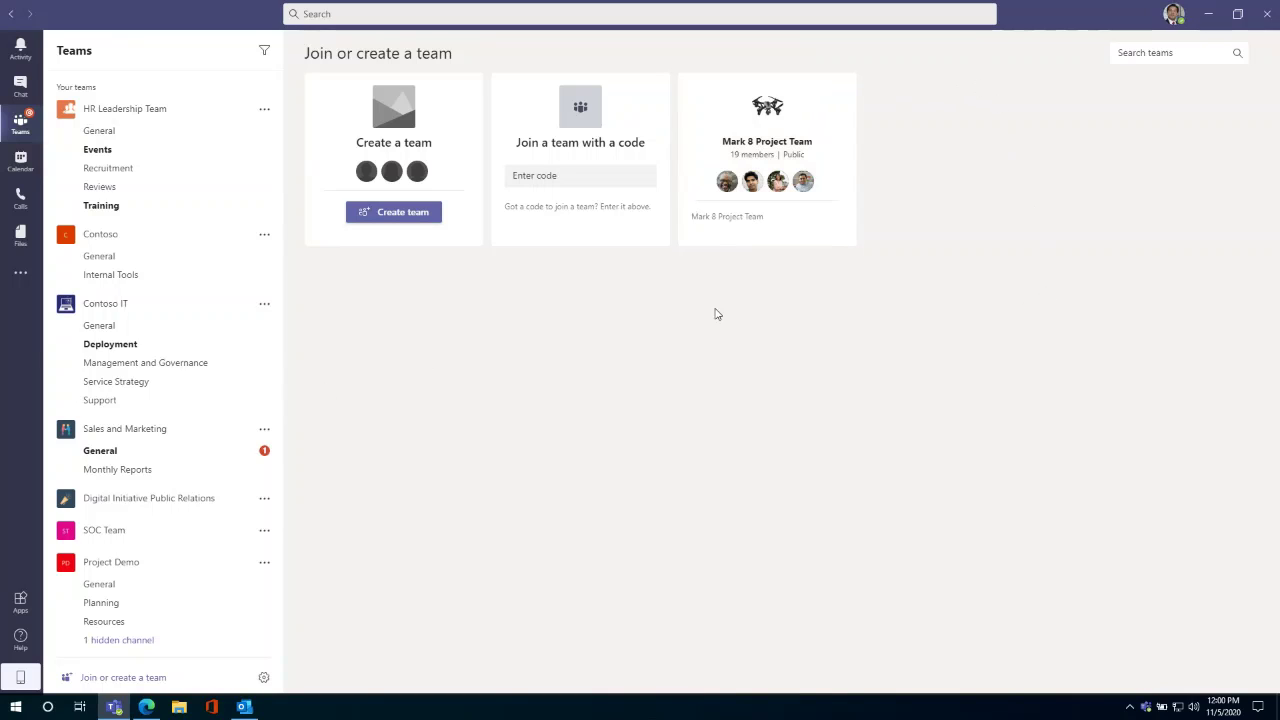
pyautogui.click(382, 216)
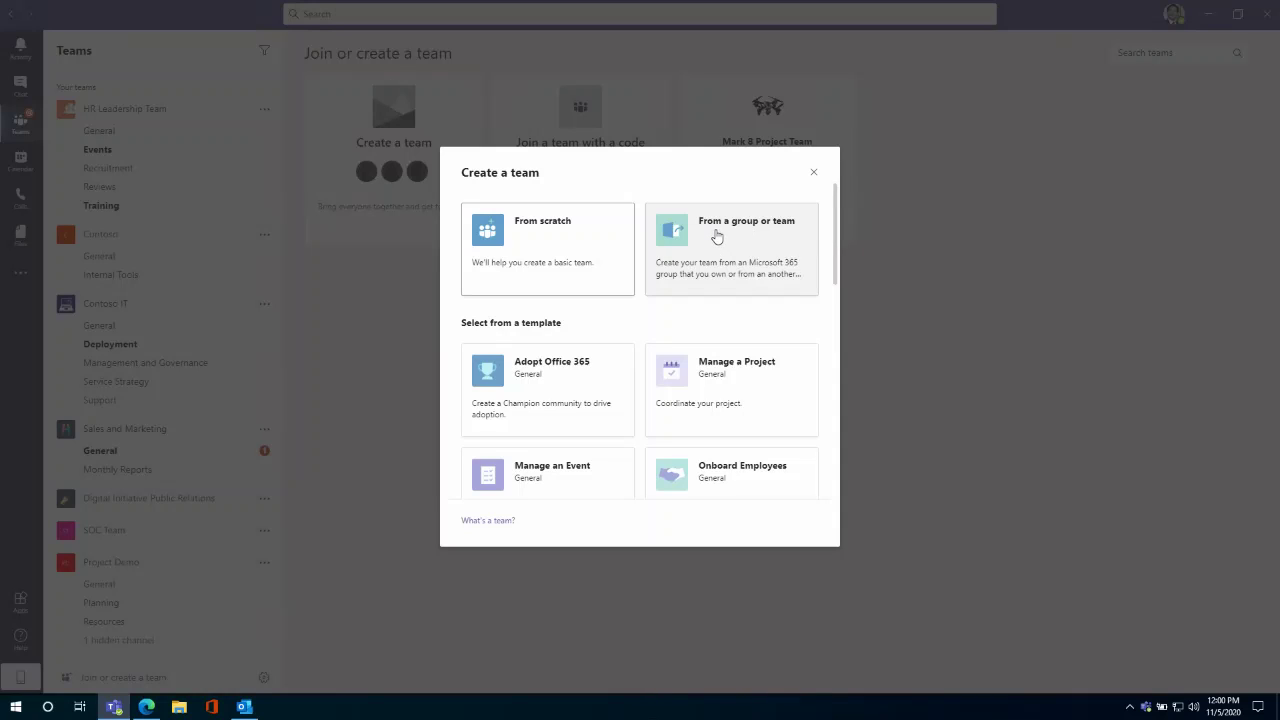
pyautogui.doubleClick(476, 323)
pyautogui.click(573, 322)
pyautogui.scroll(-1, 686, 306)
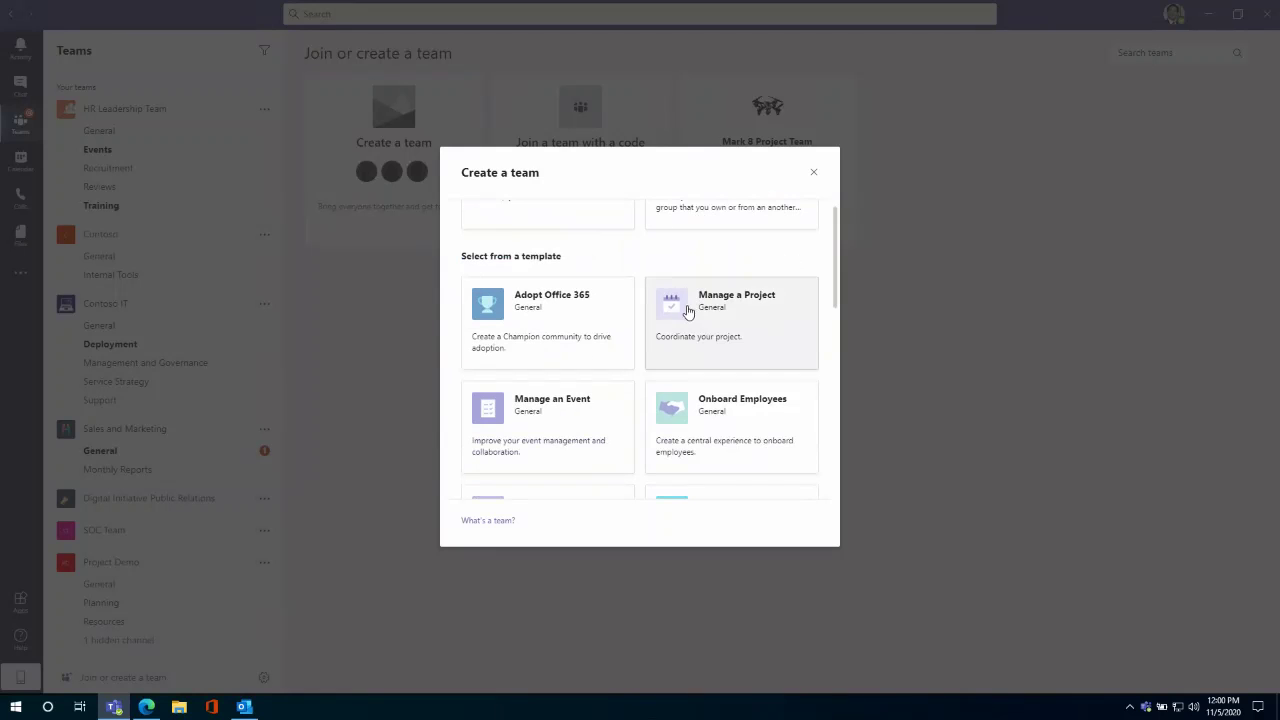
pyautogui.scroll(-1, 590, 409)
pyautogui.scroll(-4, 586, 408)
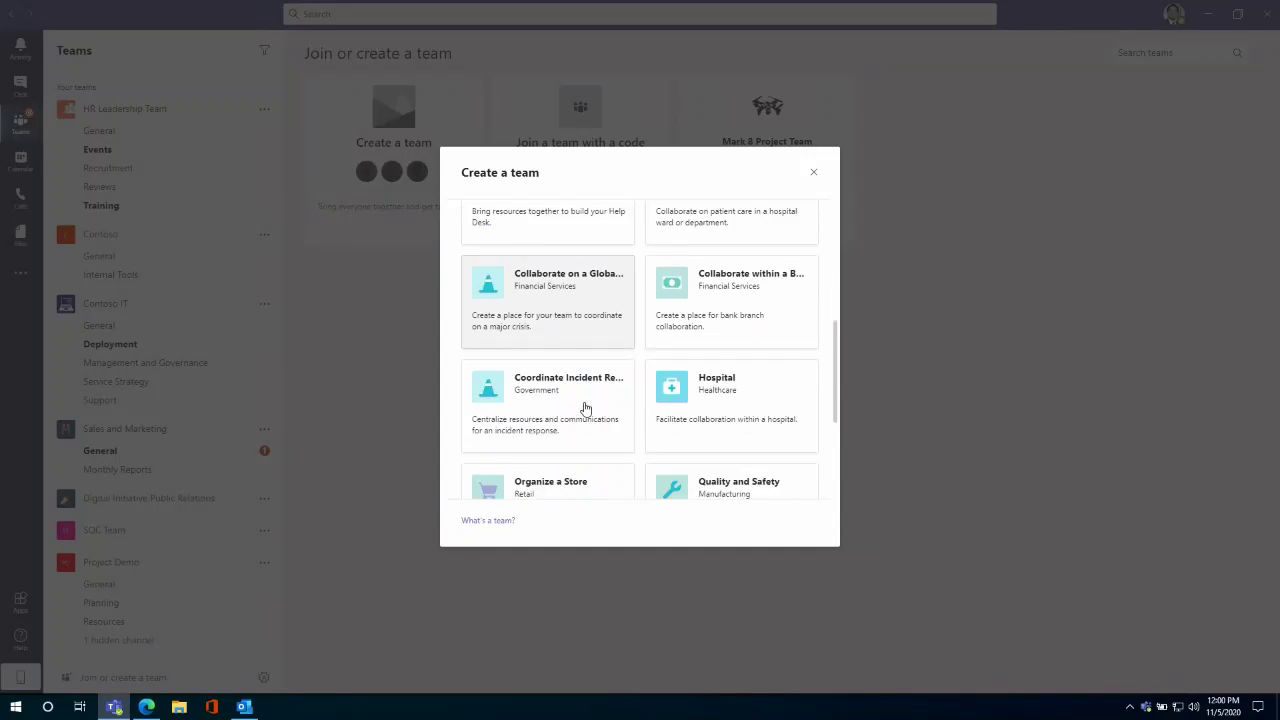
pyautogui.scroll(5, 590, 442)
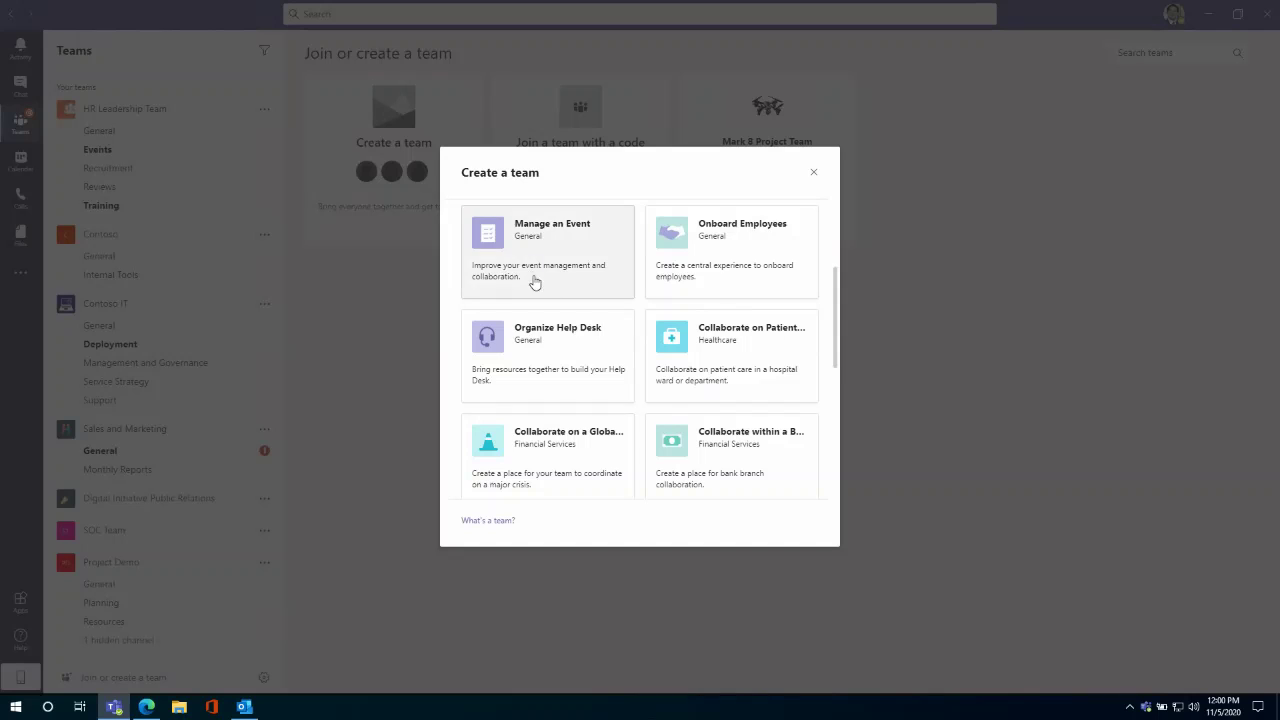
pyautogui.scroll(1, 534, 280)
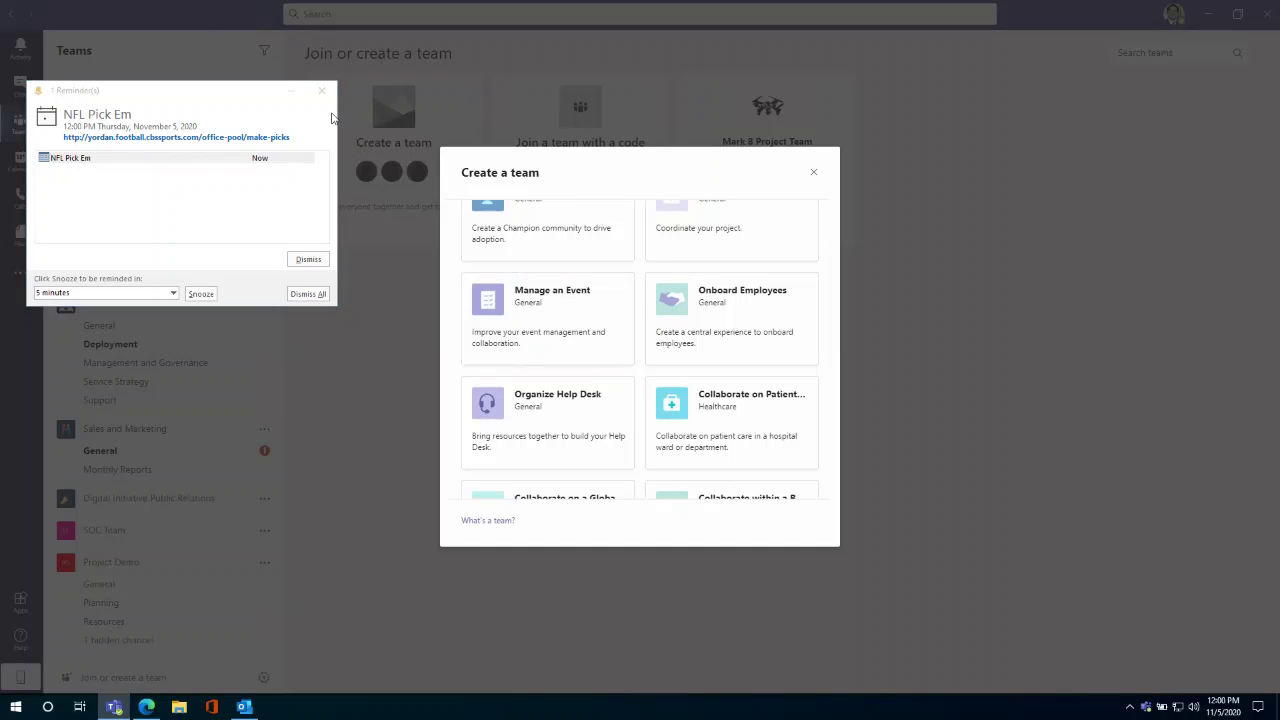
# Step: Close the calendar reminder and preview the channels and apps included in the Organize Help Desk template
pyautogui.click(322, 92)
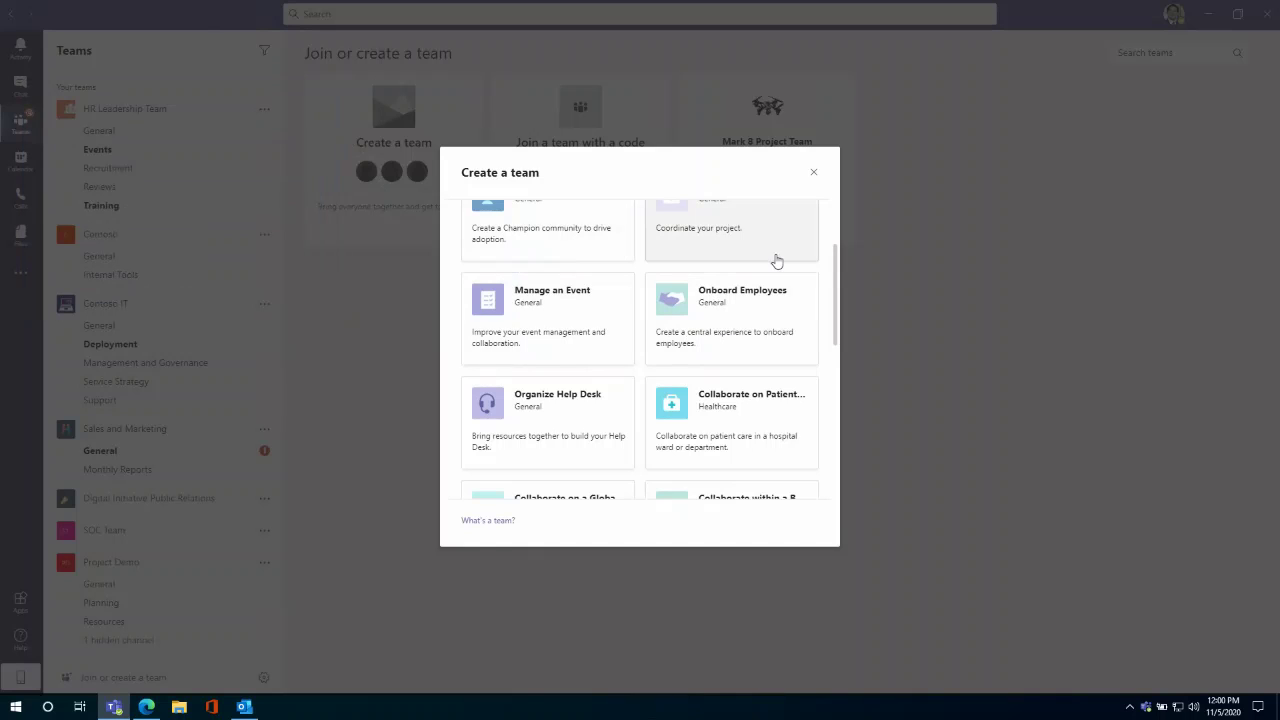
pyautogui.scroll(3, 737, 316)
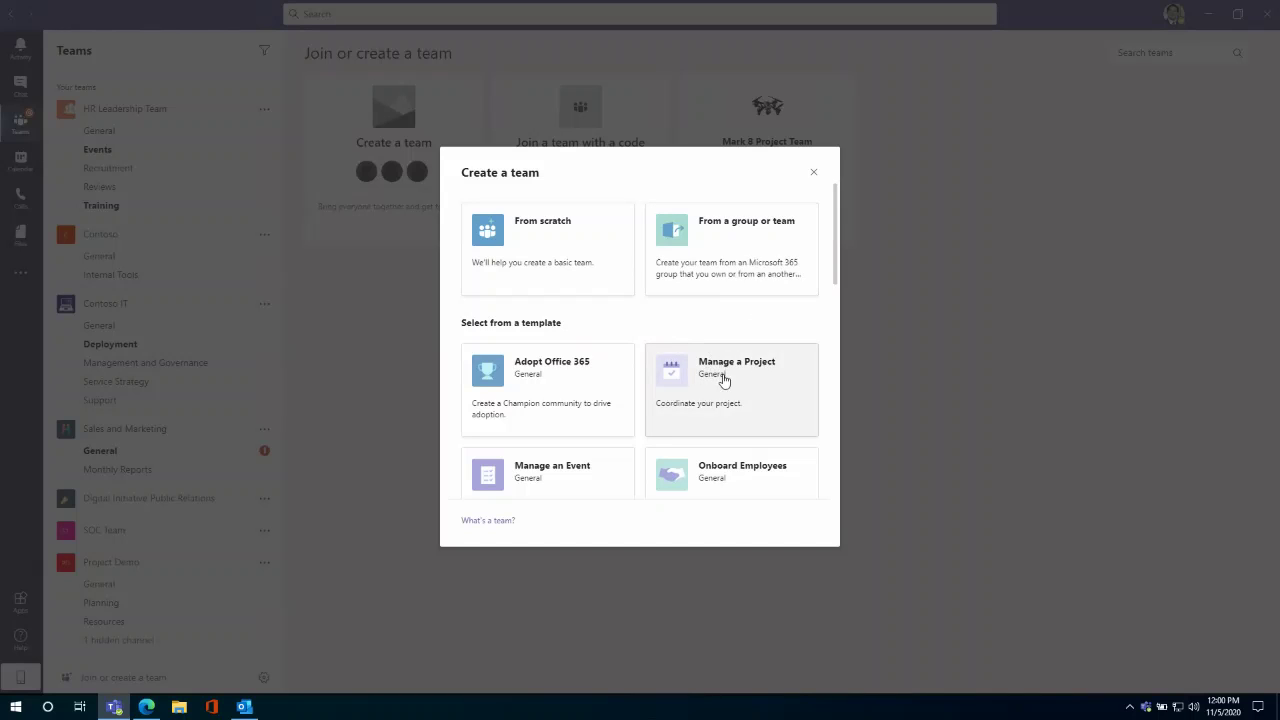
pyautogui.scroll(-1, 677, 380)
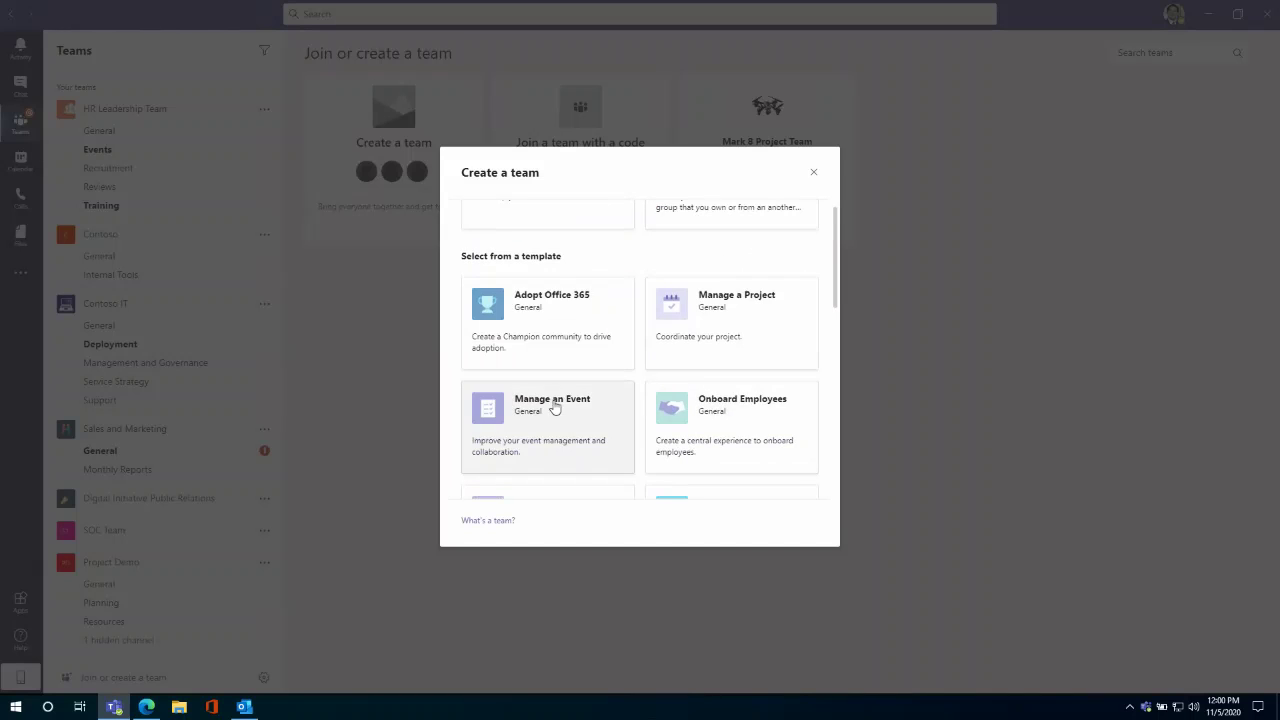
pyautogui.scroll(-3, 690, 330)
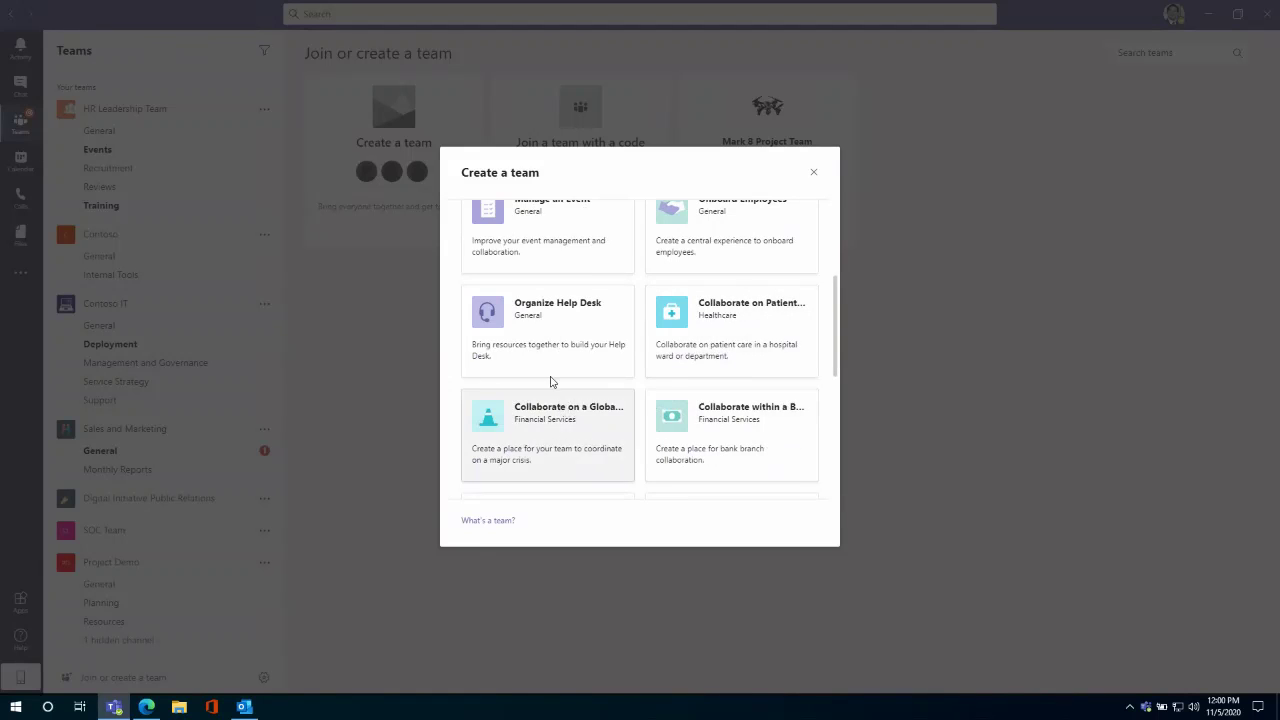
pyautogui.scroll(-3, 555, 368)
pyautogui.scroll(2, 560, 358)
pyautogui.click(491, 263)
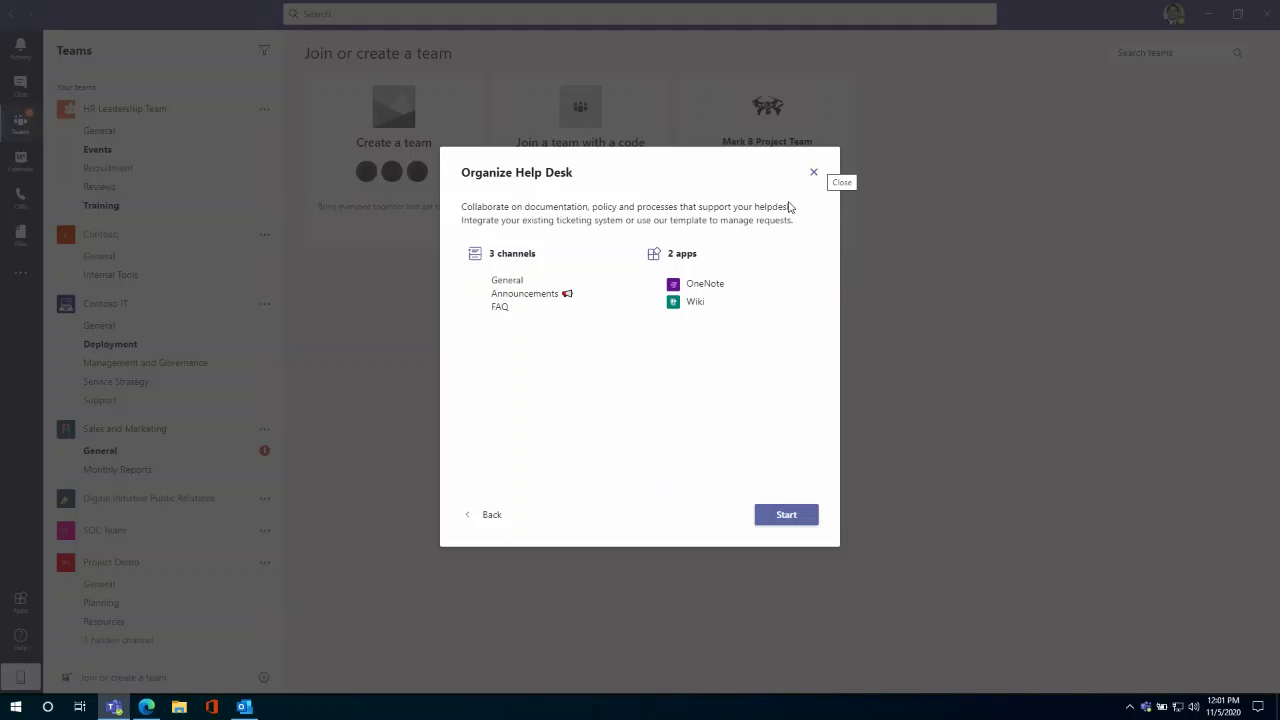
# Step: Return to the template list, review the remaining industry templates and leave team creation without choosing one
pyautogui.click(479, 517)
pyautogui.scroll(-10, 640, 400)
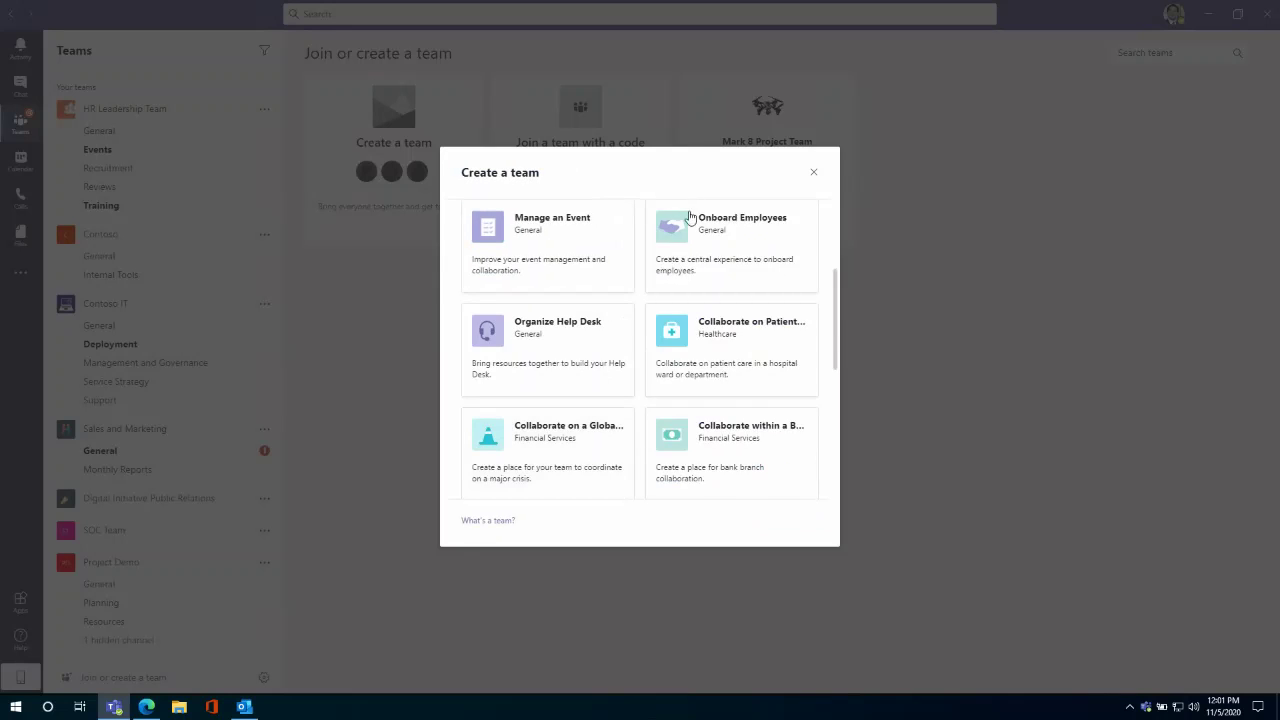
pyautogui.scroll(-1, 630, 447)
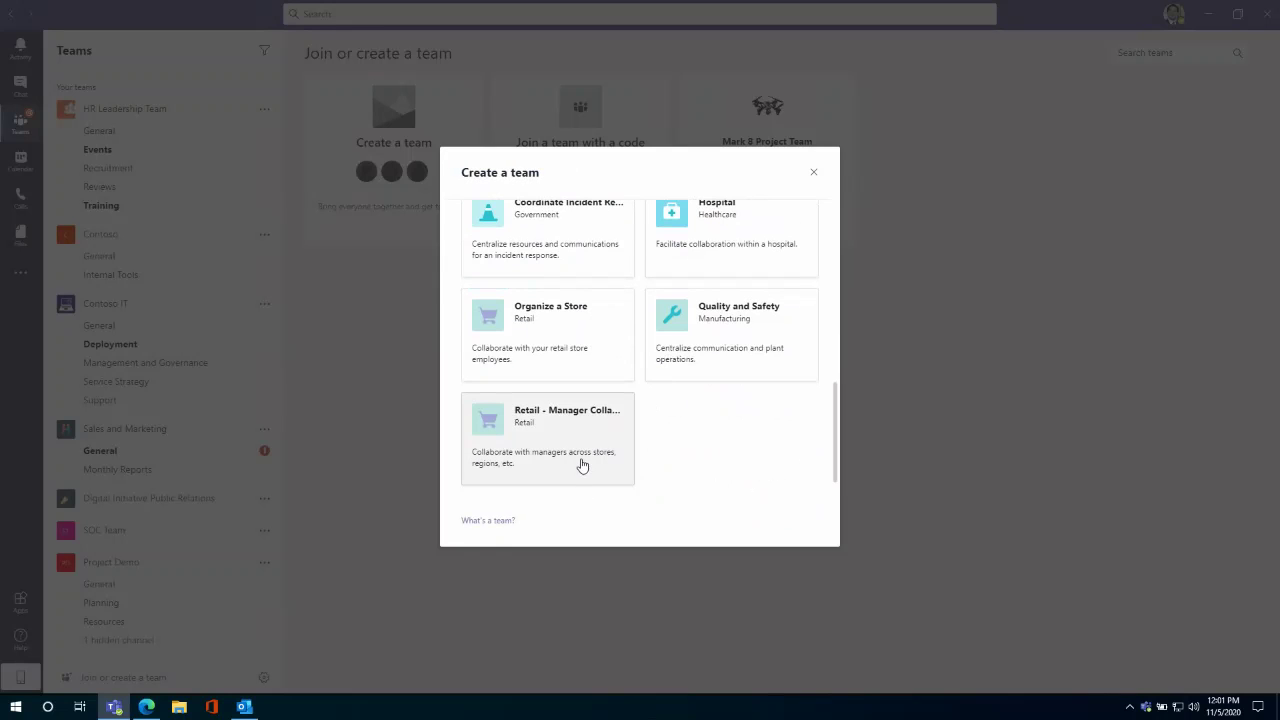
pyautogui.scroll(2, 690, 368)
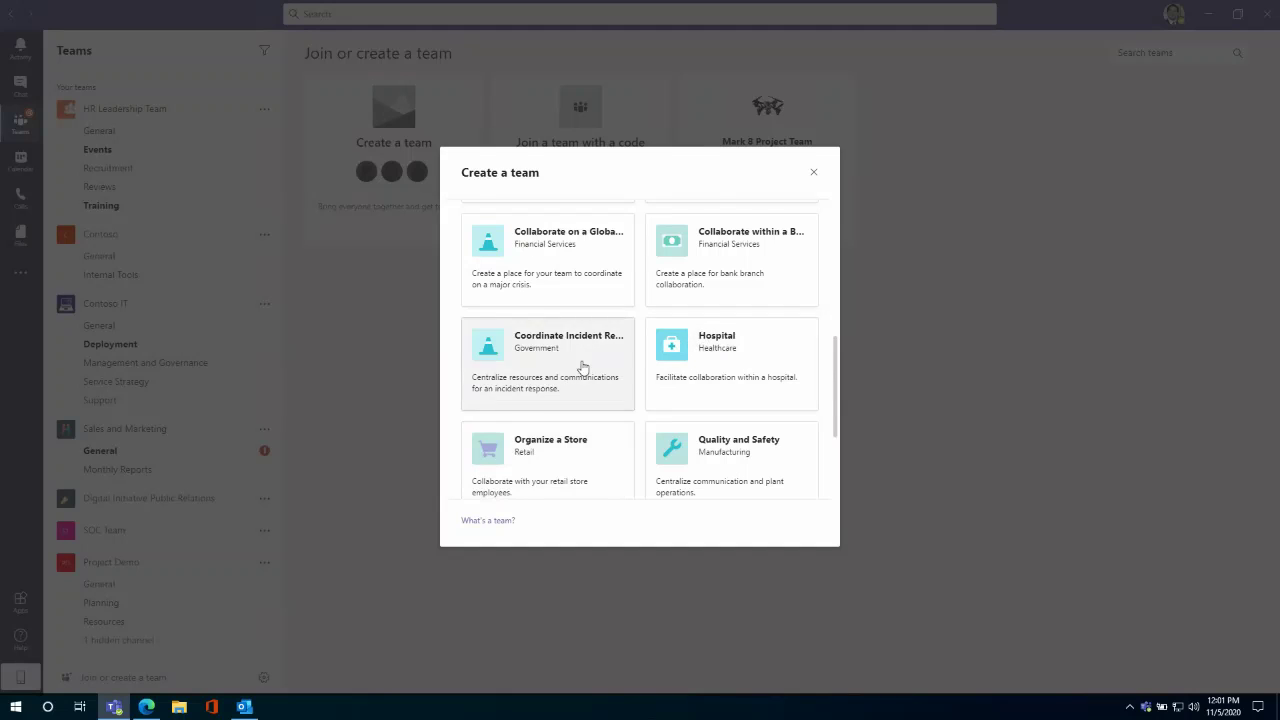
pyautogui.scroll(-1, 686, 432)
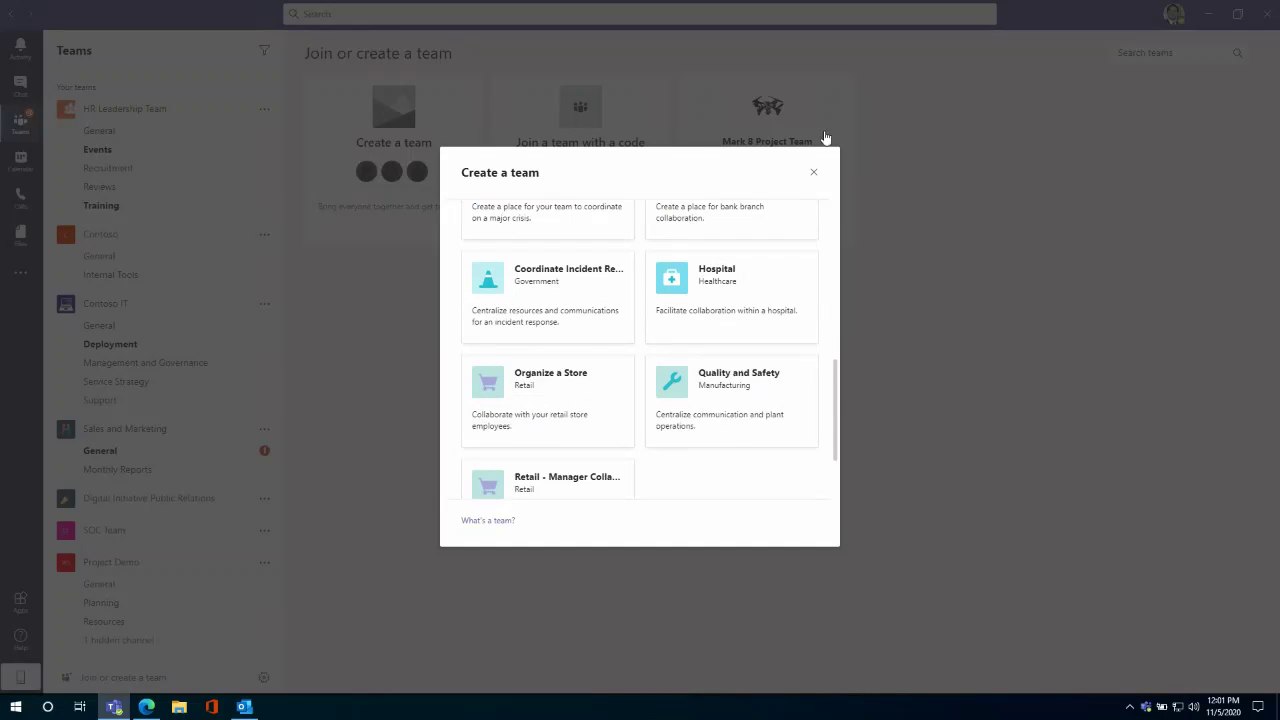
pyautogui.scroll(1, 637, 374)
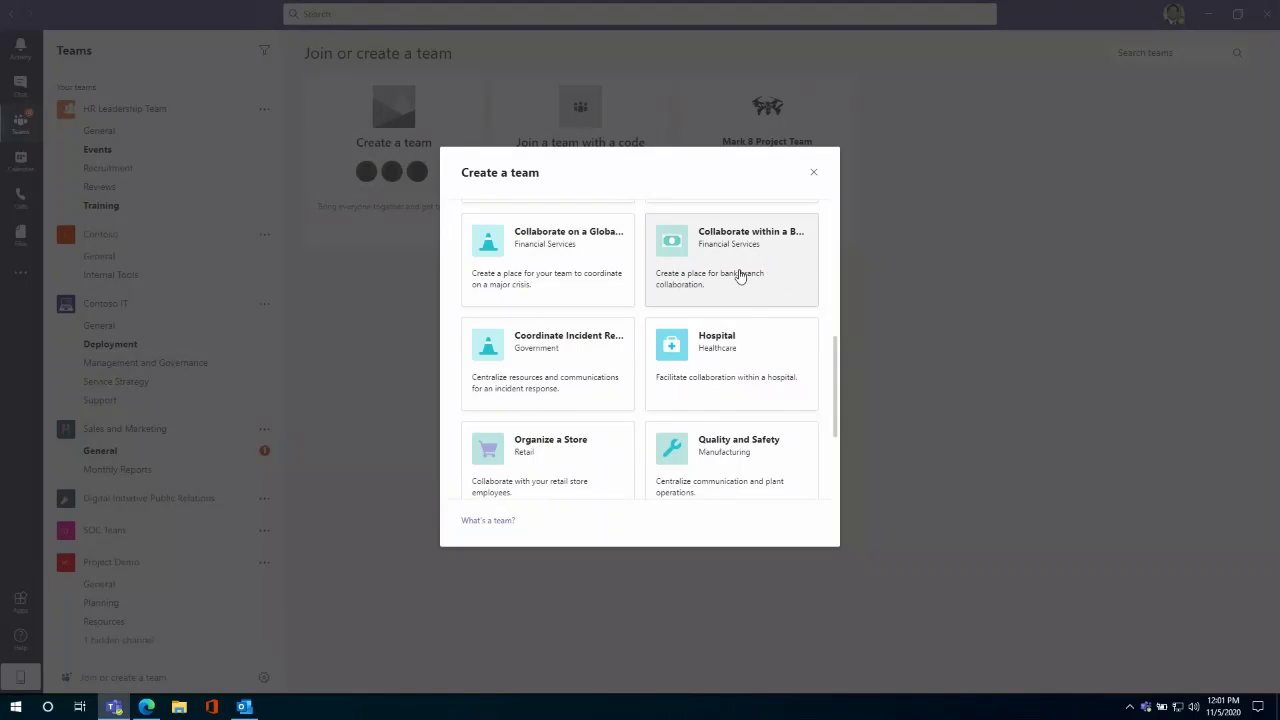
pyautogui.scroll(1, 720, 265)
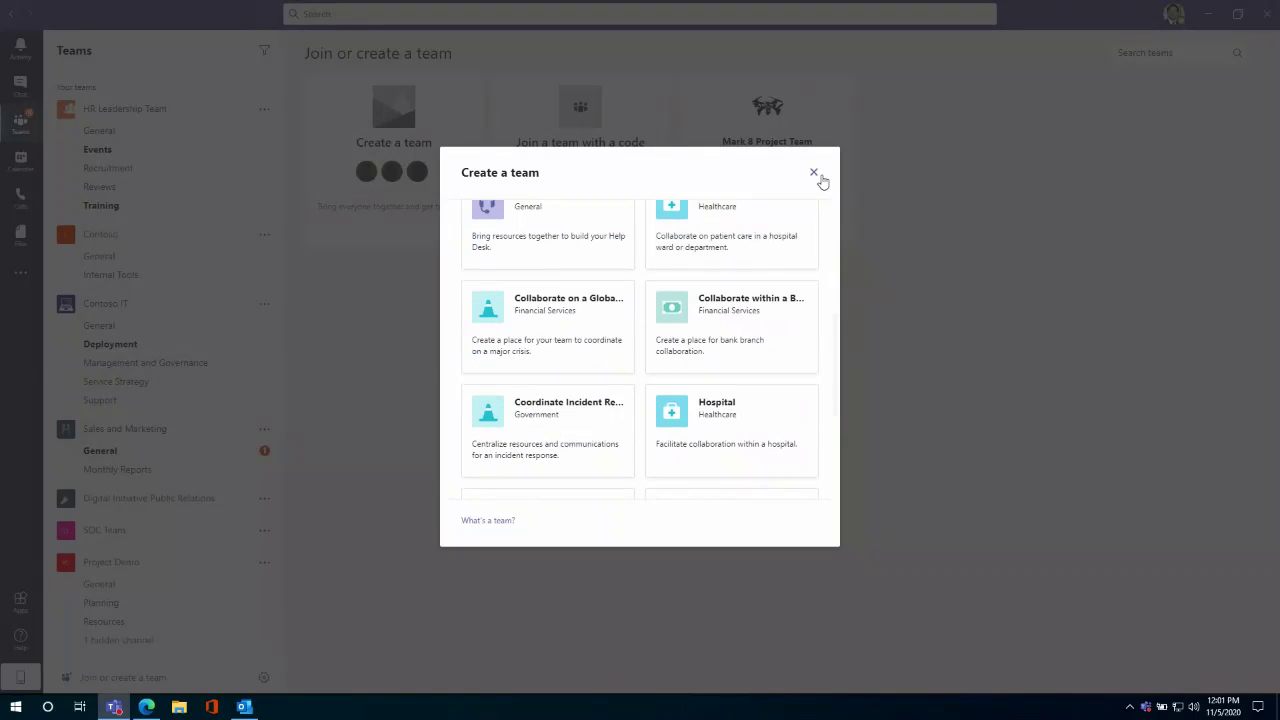
pyautogui.click(814, 173)
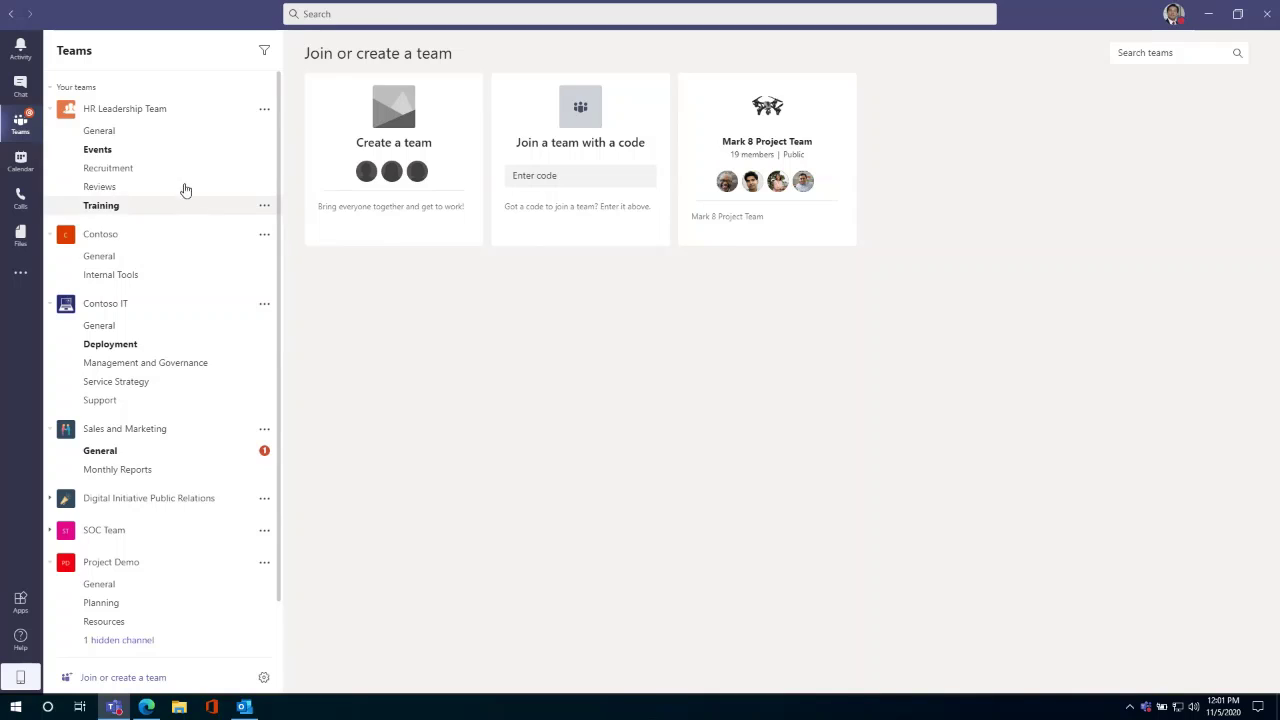
# Step: Open the HR Leadership Team's General channel and view the team's available options
pyautogui.click(106, 133)
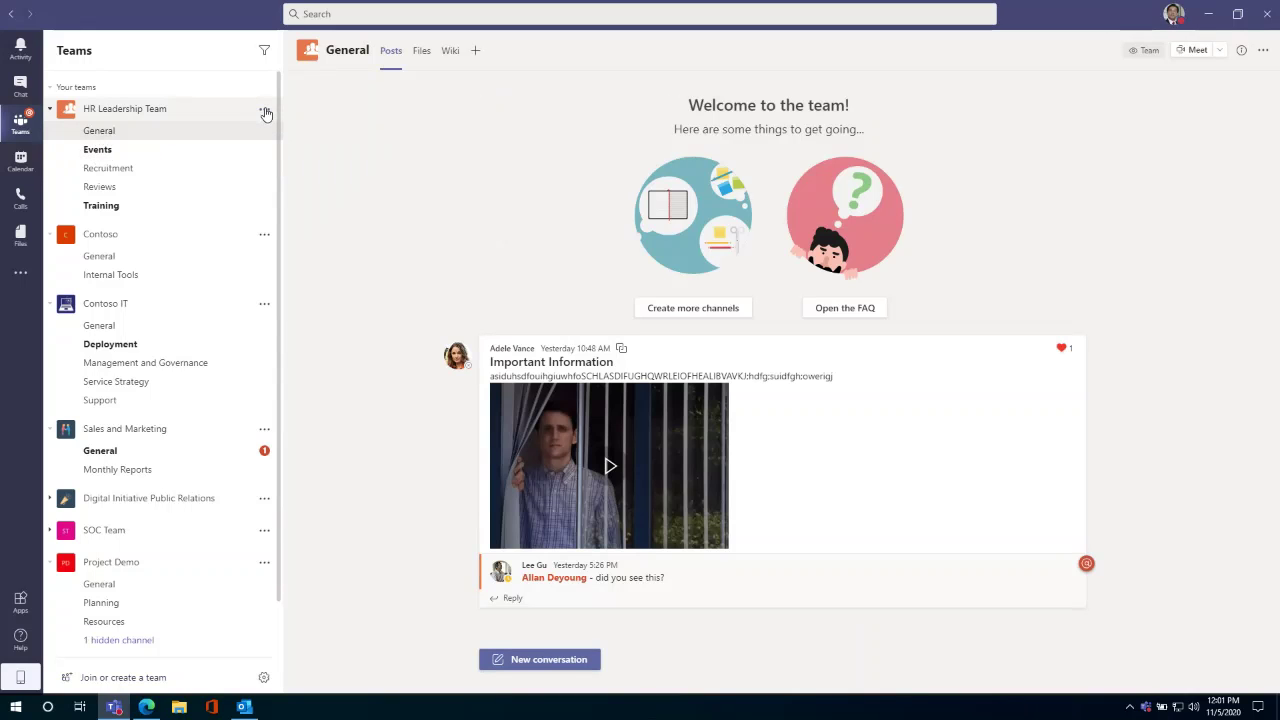
pyautogui.click(264, 111)
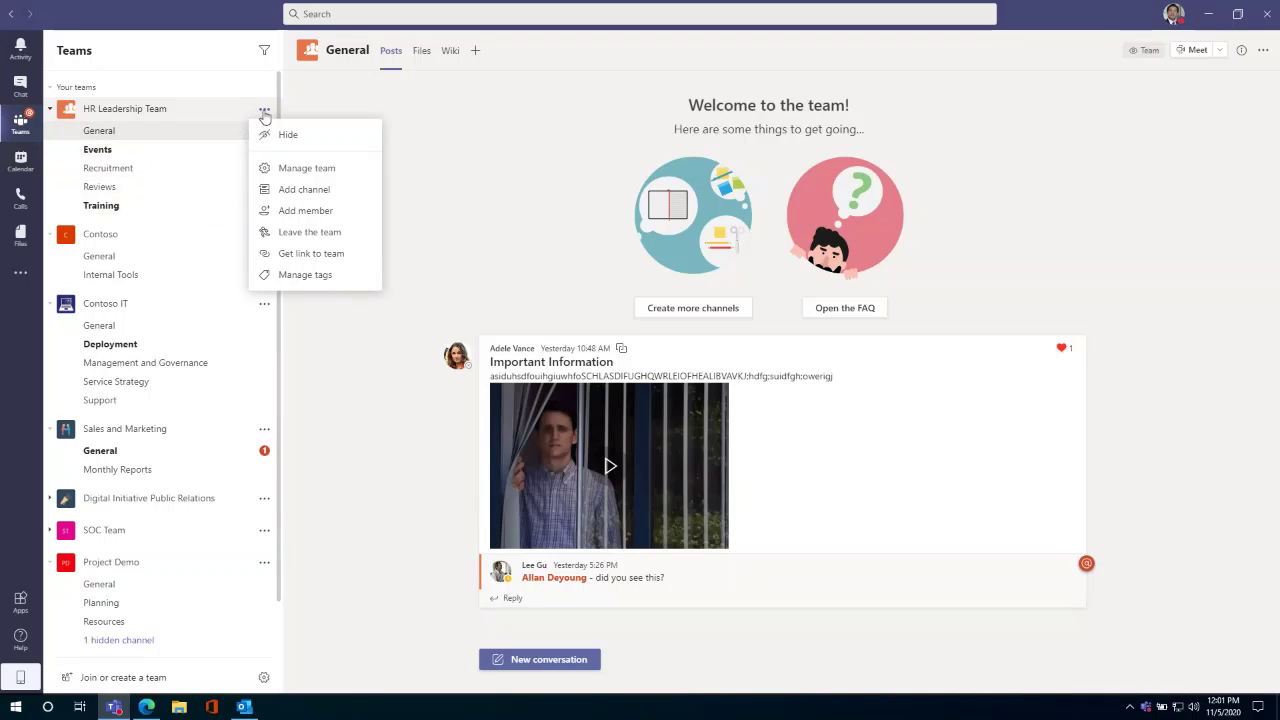
pyautogui.click(575, 243)
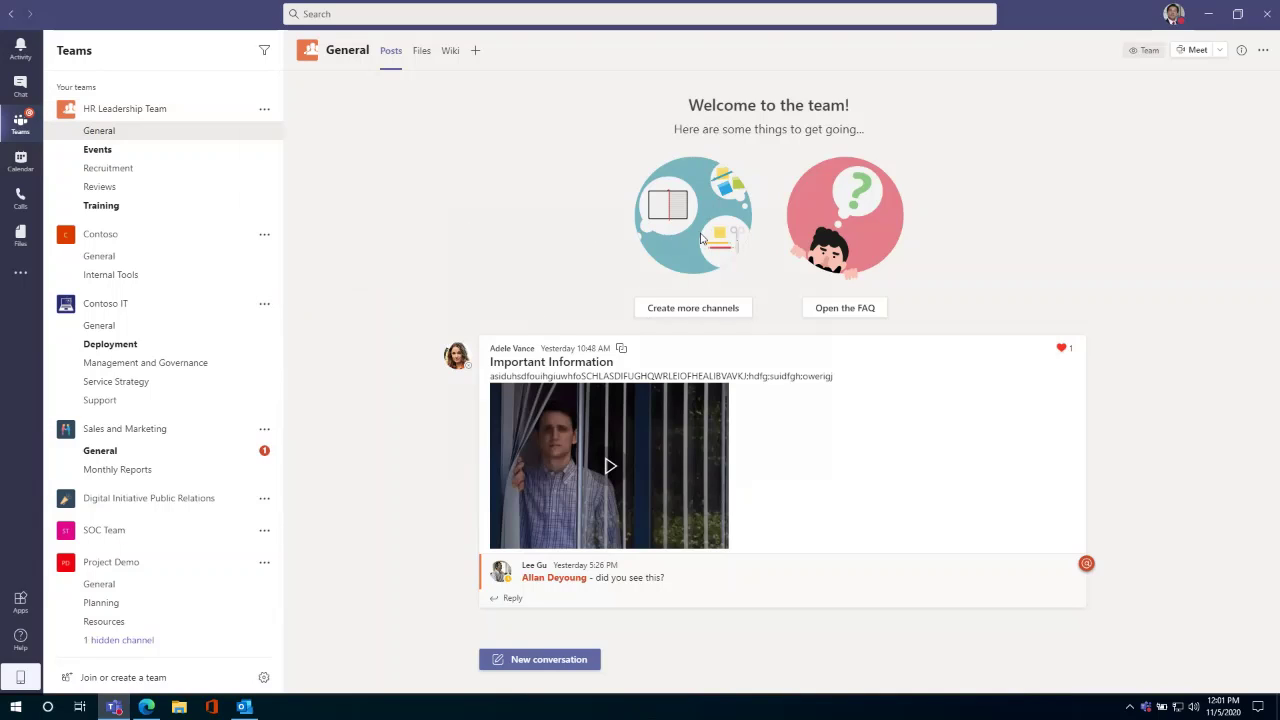
# Step: Create a channel named Test in the HR Leadership Team with its privacy set to Private
pyautogui.click(690, 307)
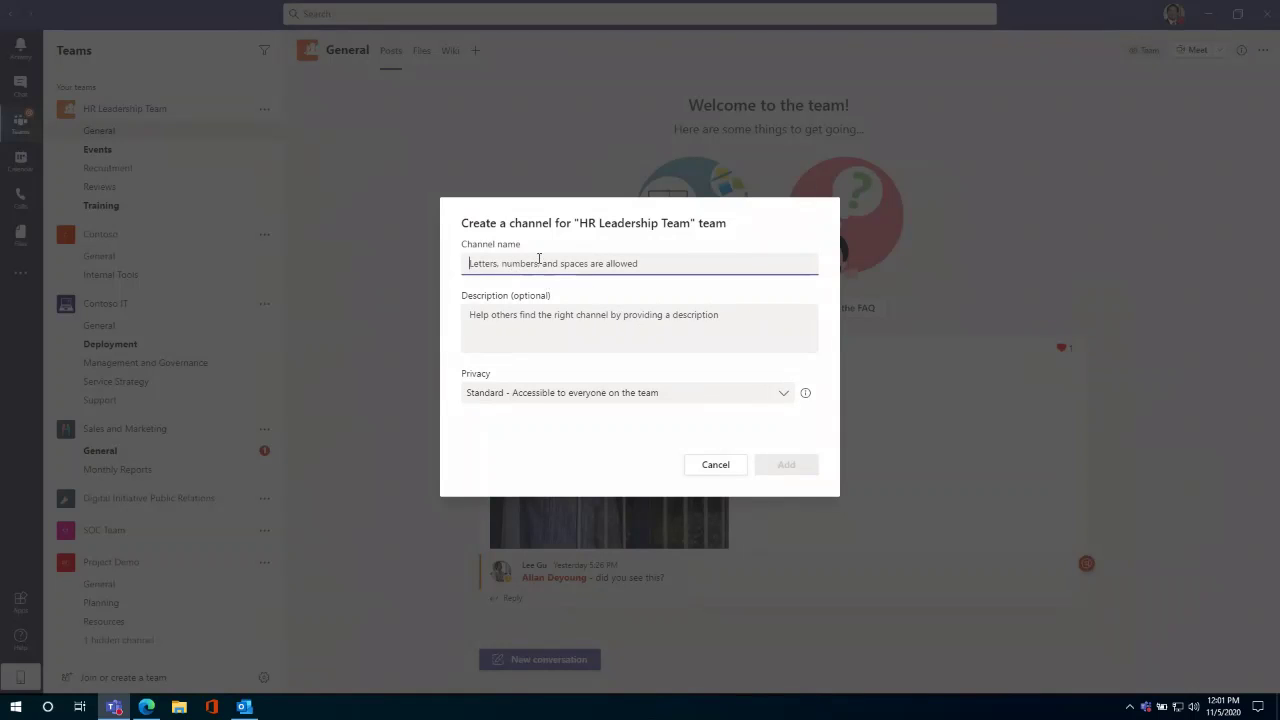
pyautogui.write('Tst')
pyautogui.write('st')
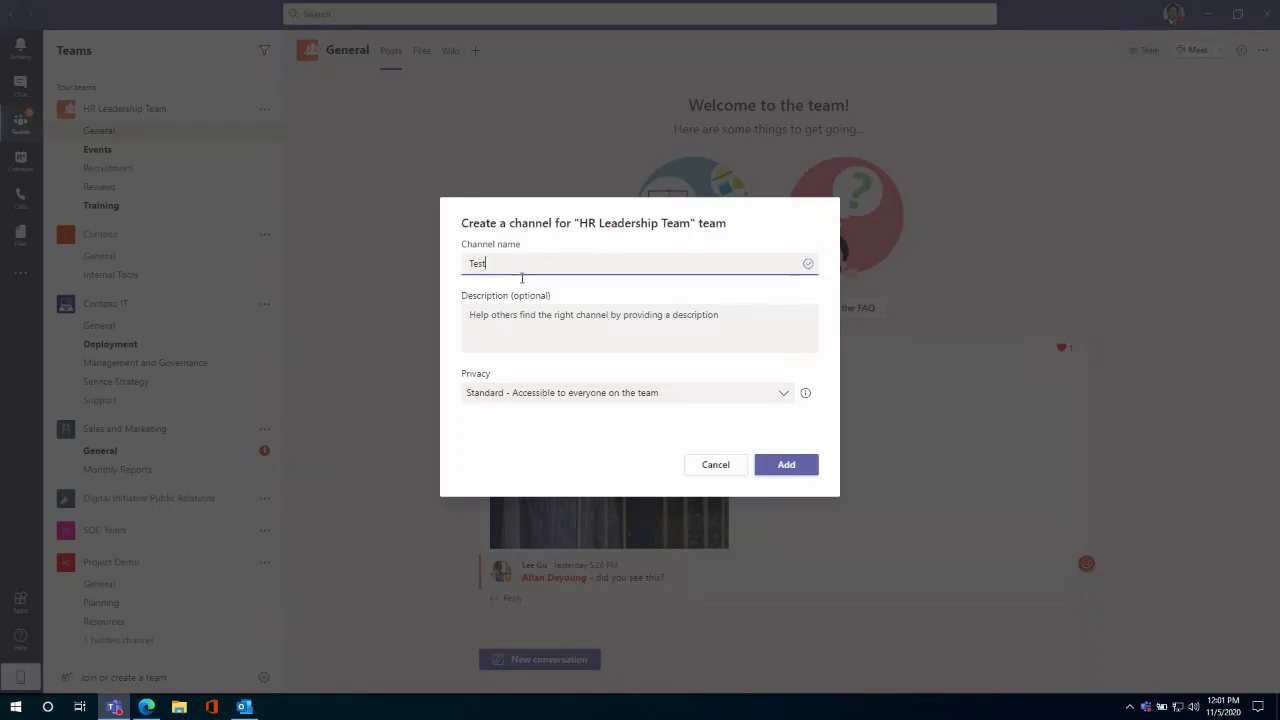
pyautogui.click(483, 393)
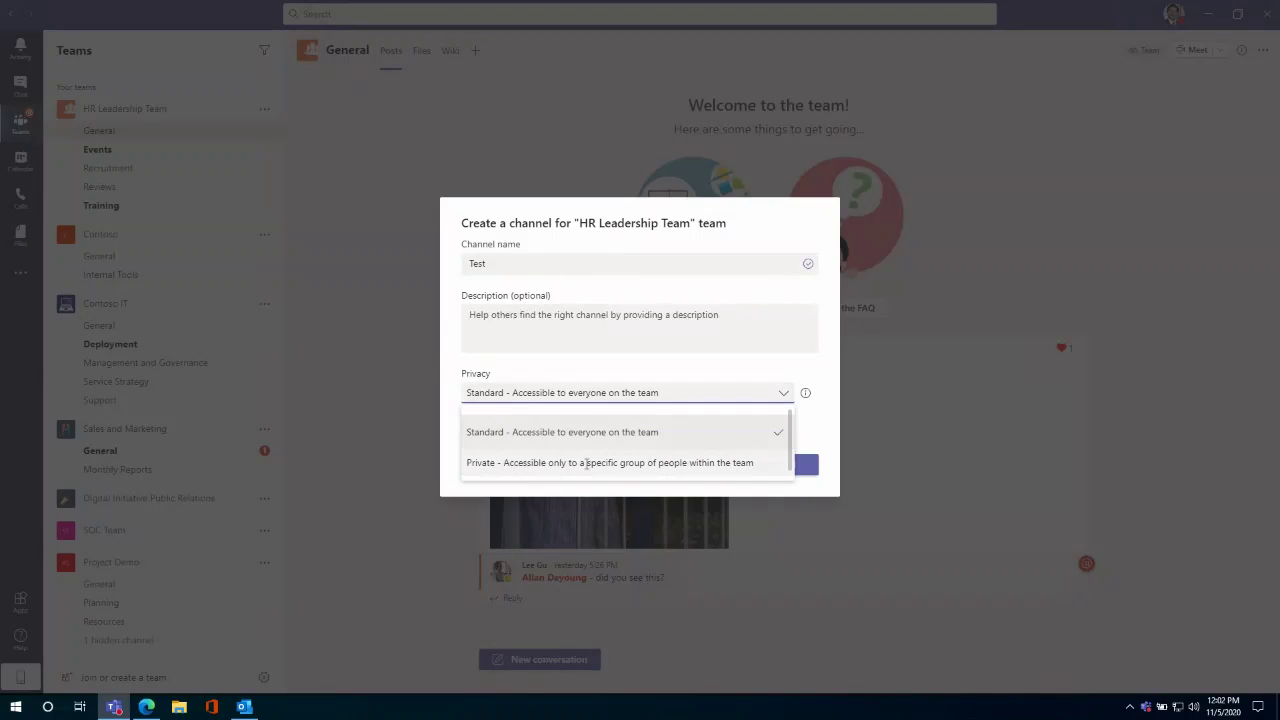
pyautogui.click(134, 101)
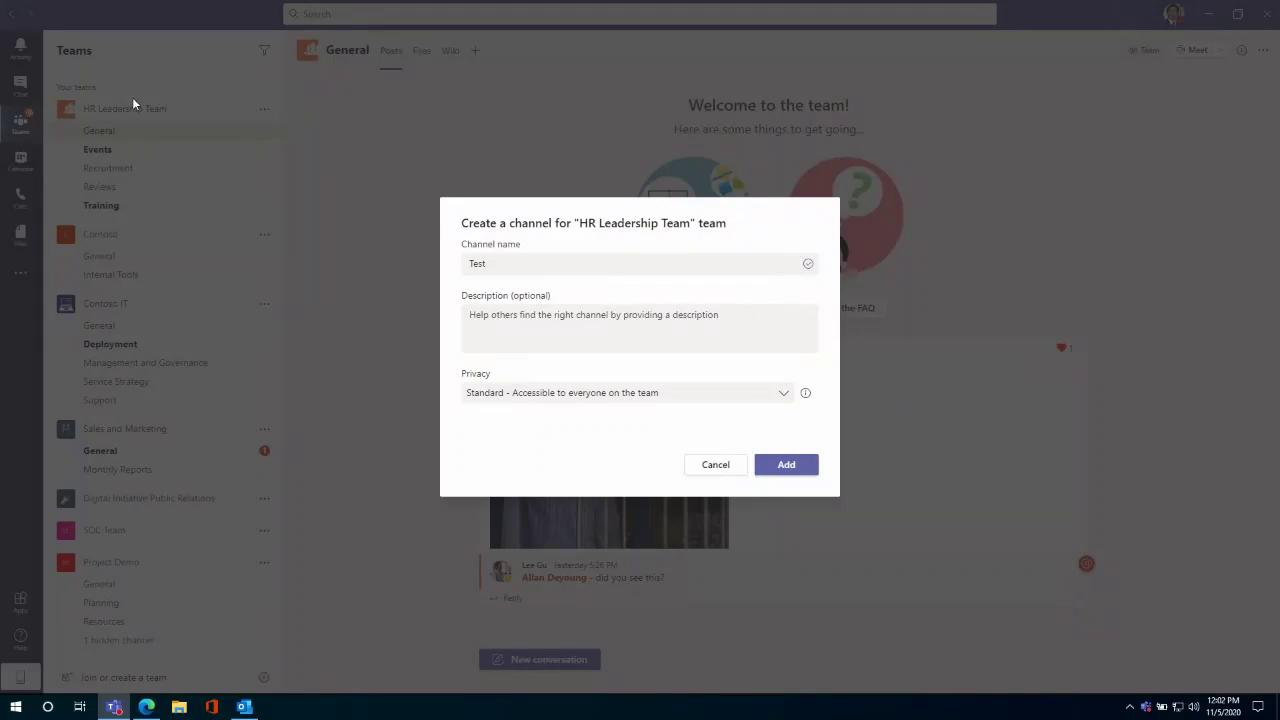
pyautogui.click(563, 397)
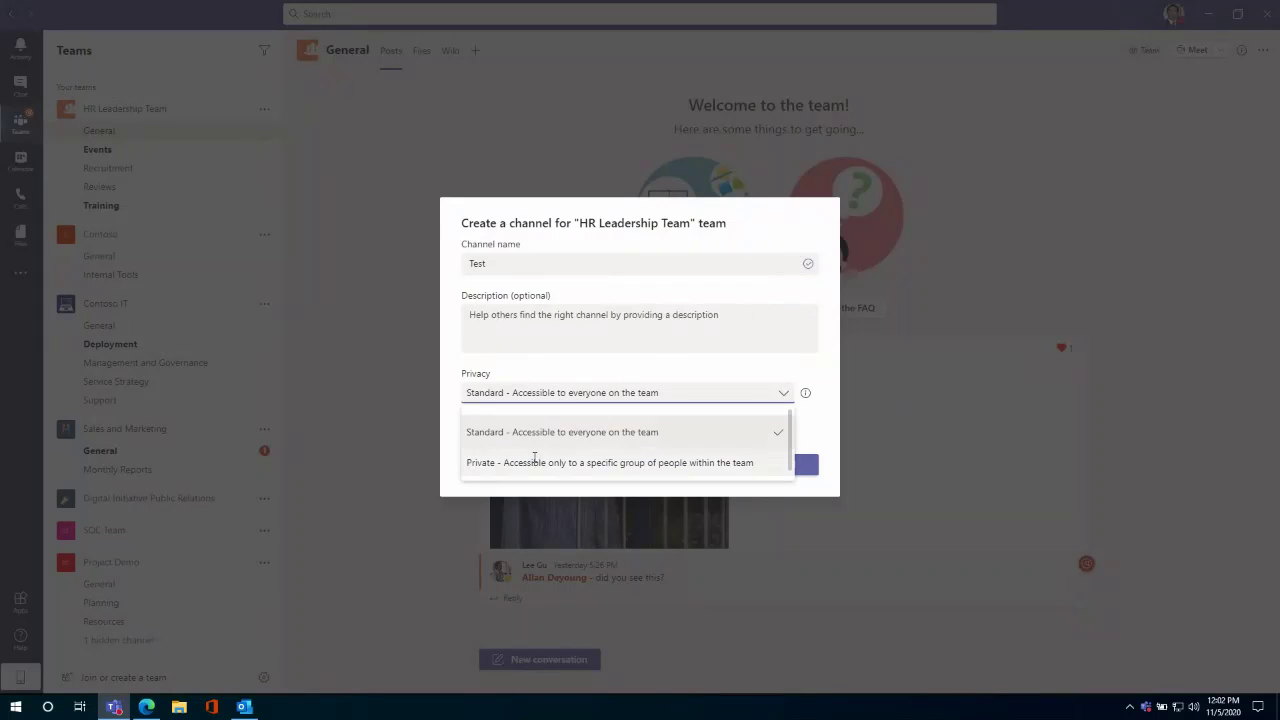
pyautogui.click(538, 457)
pyautogui.click(786, 466)
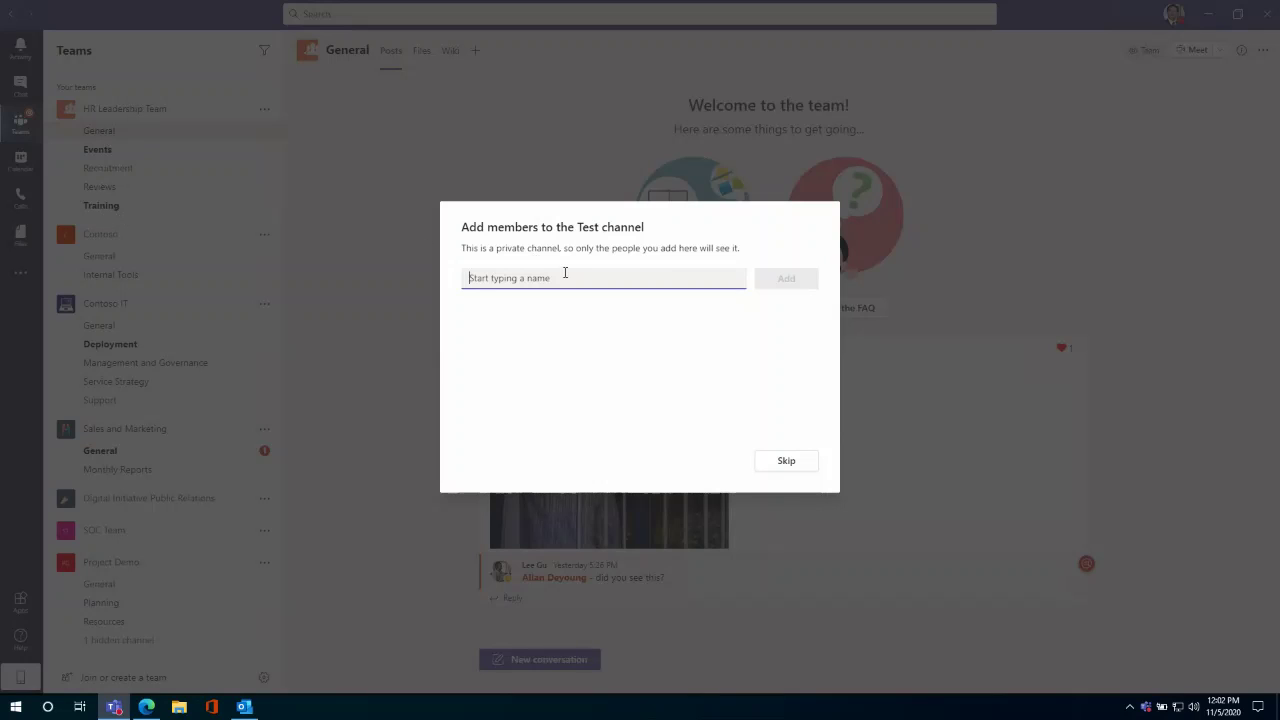
# Step: Add the colleague with the Director title to the private Test channel as a member and finish the channel setup
pyautogui.write('eee')
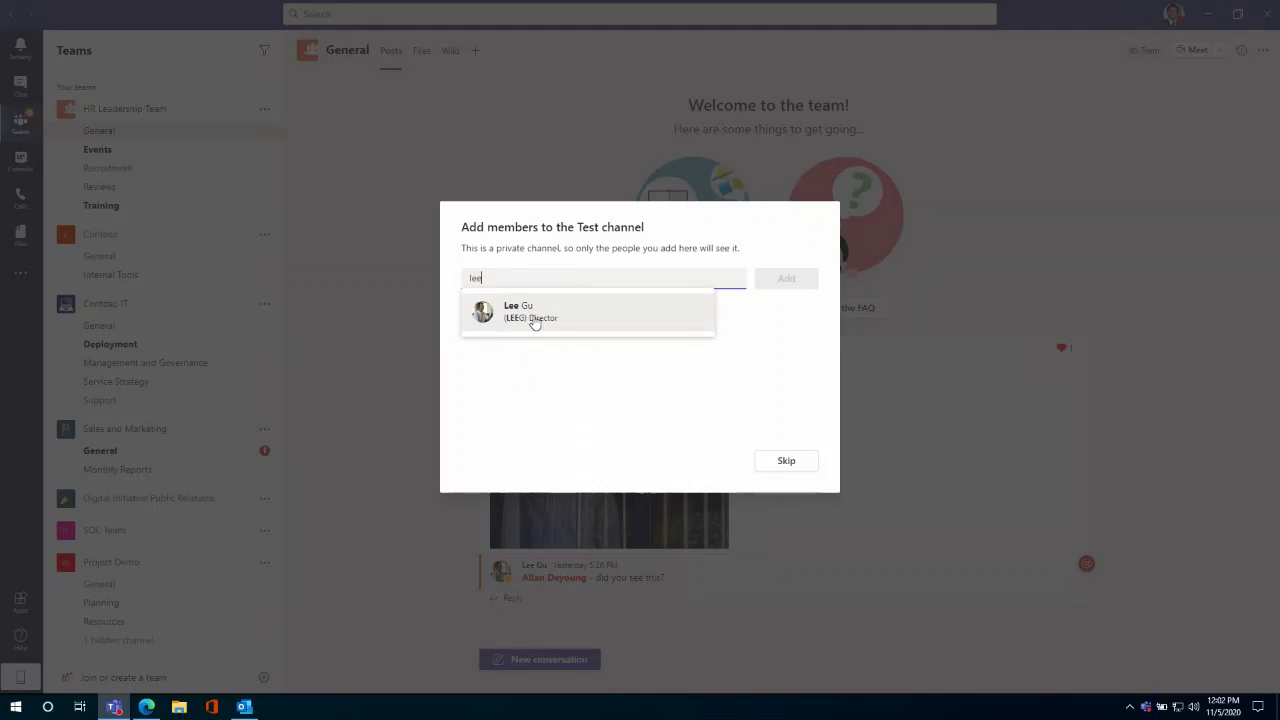
pyautogui.click(531, 316)
pyautogui.click(782, 281)
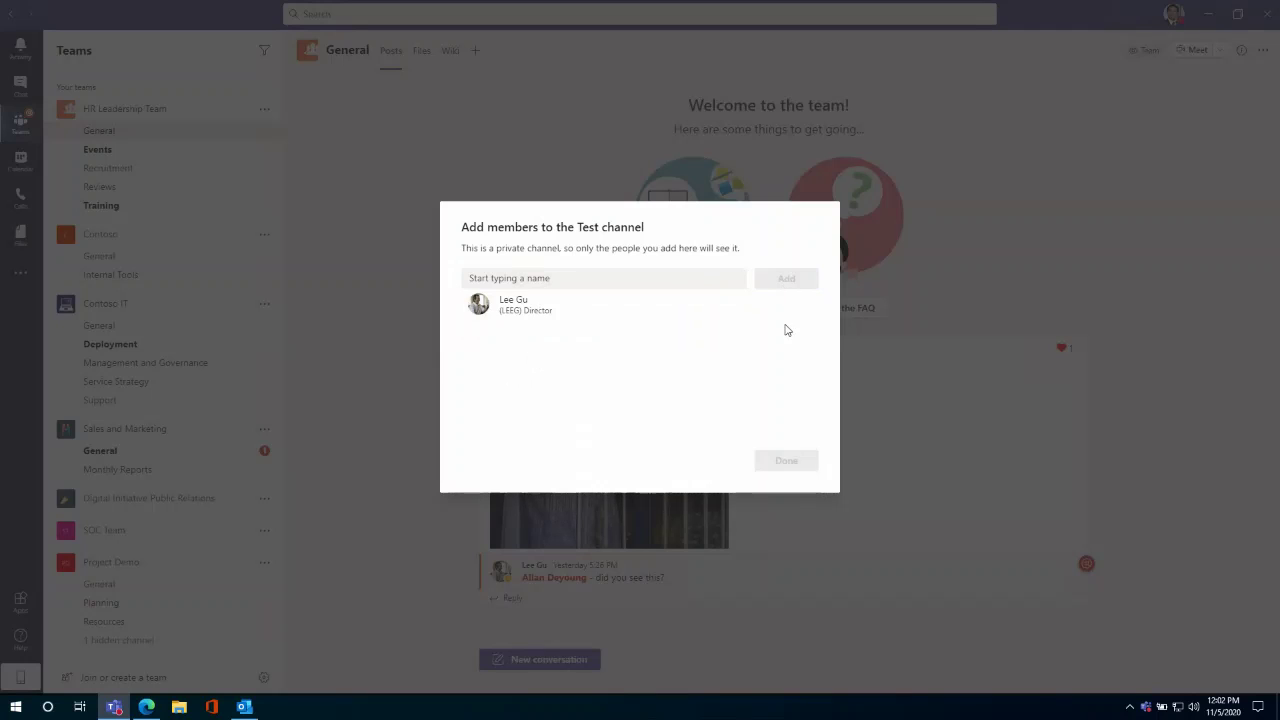
pyautogui.click(791, 465)
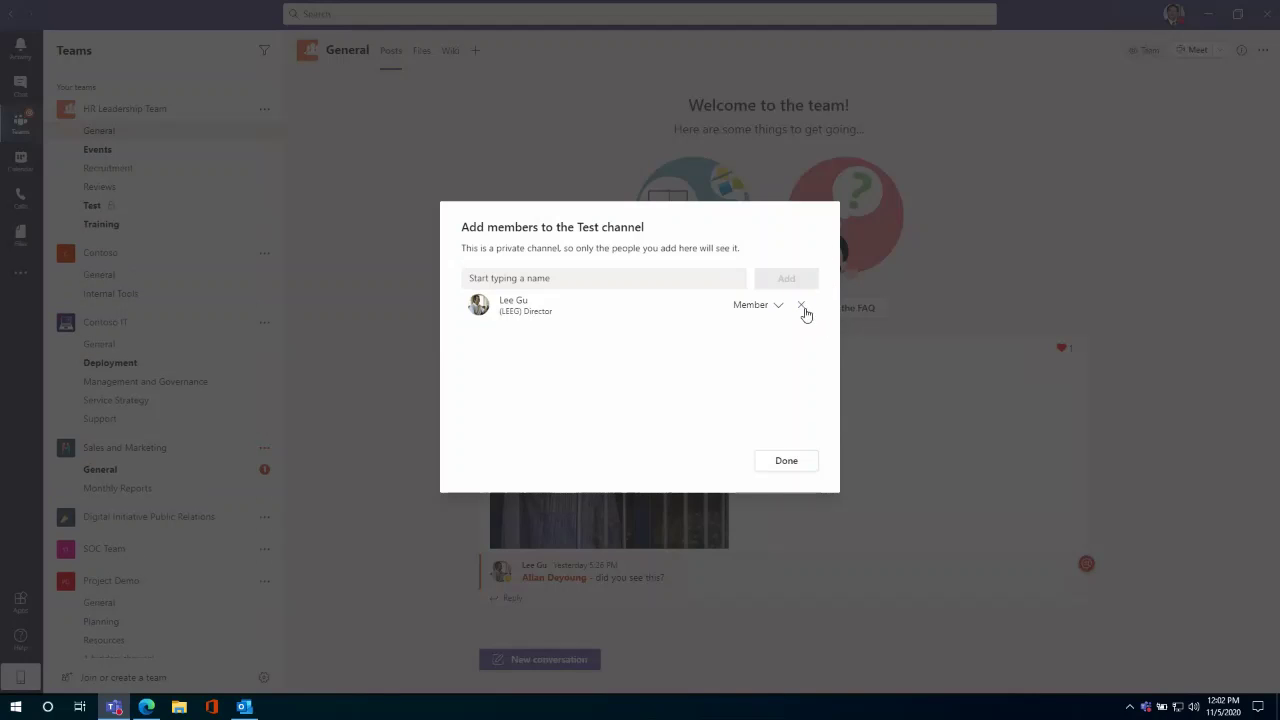
pyautogui.click(800, 466)
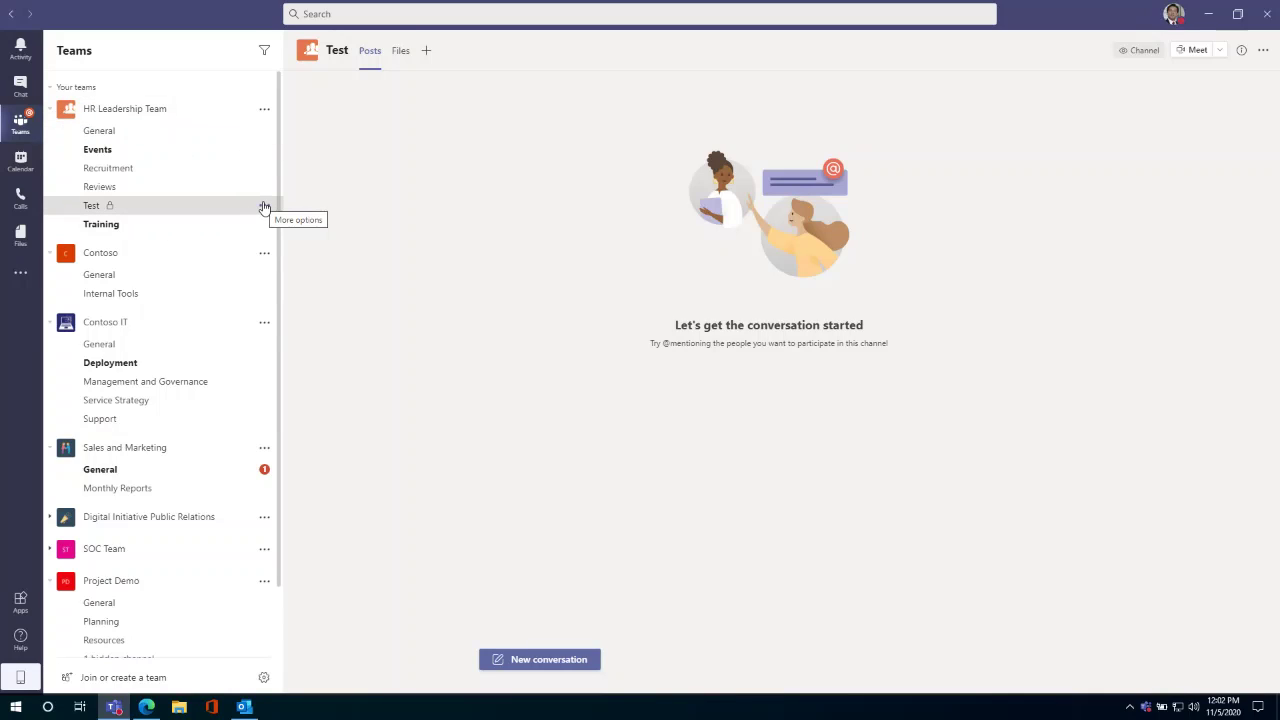
# Step: Open the HR Leadership Team's management page and hide the Events and Reviews channels in its channel list
pyautogui.click(264, 108)
pyautogui.click(305, 170)
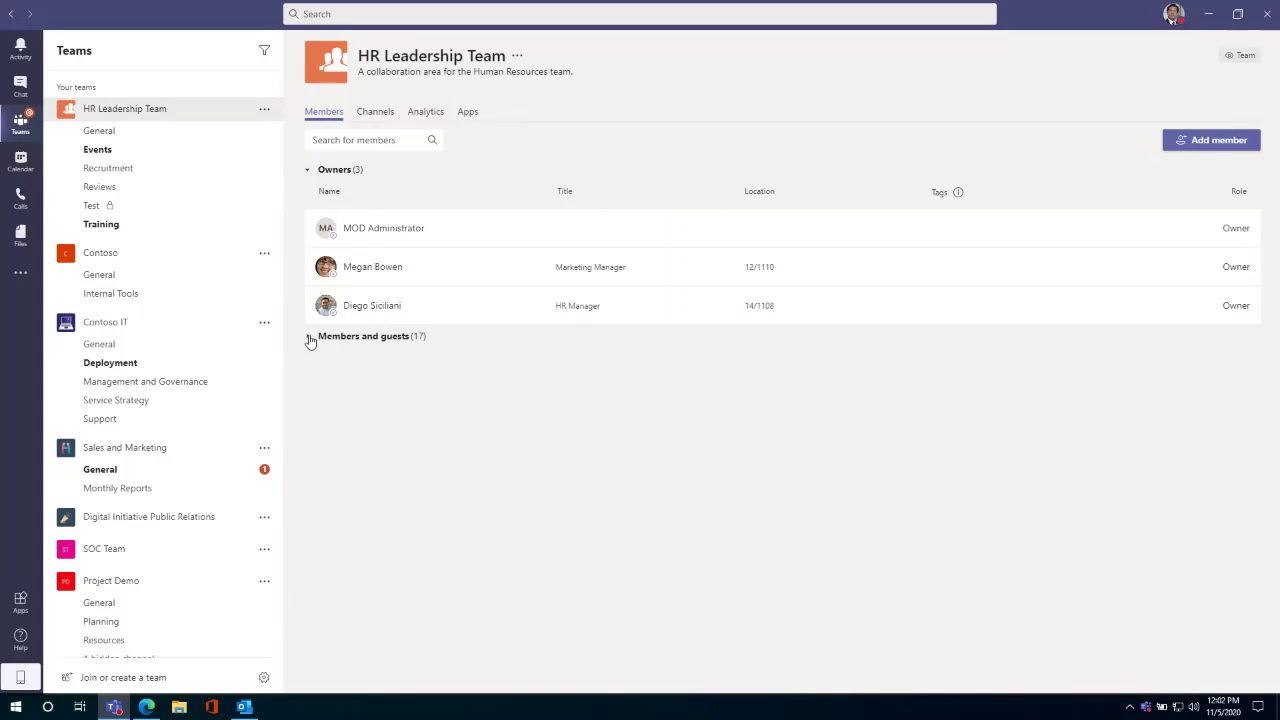
pyautogui.click(382, 120)
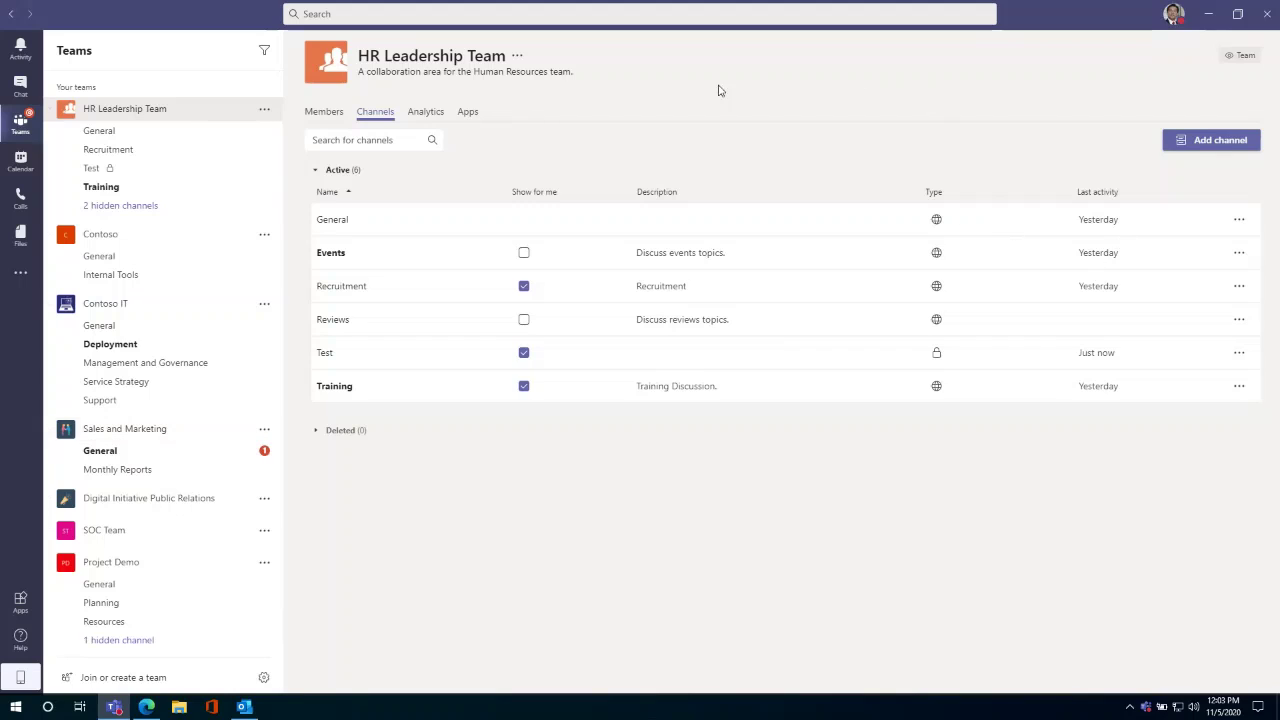
# Step: View the HR Leadership Team's analytics and the moderation permissions of its General channel
pyautogui.click(426, 112)
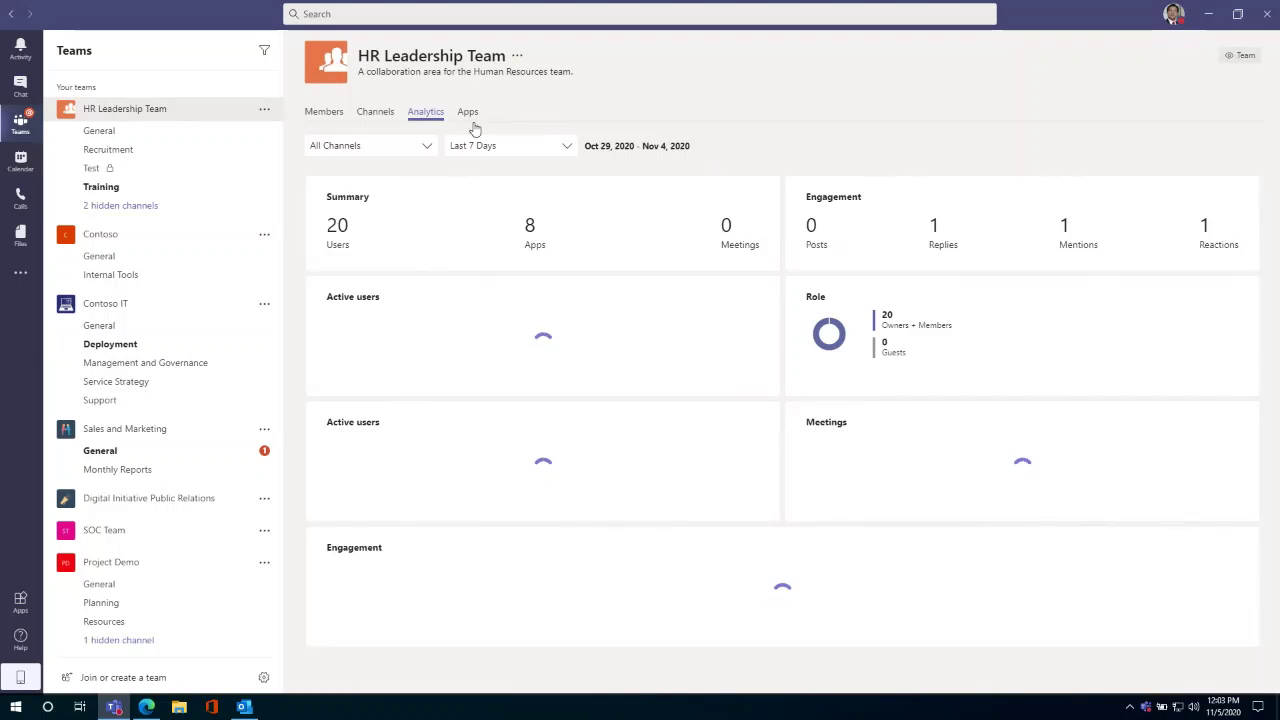
pyautogui.click(375, 113)
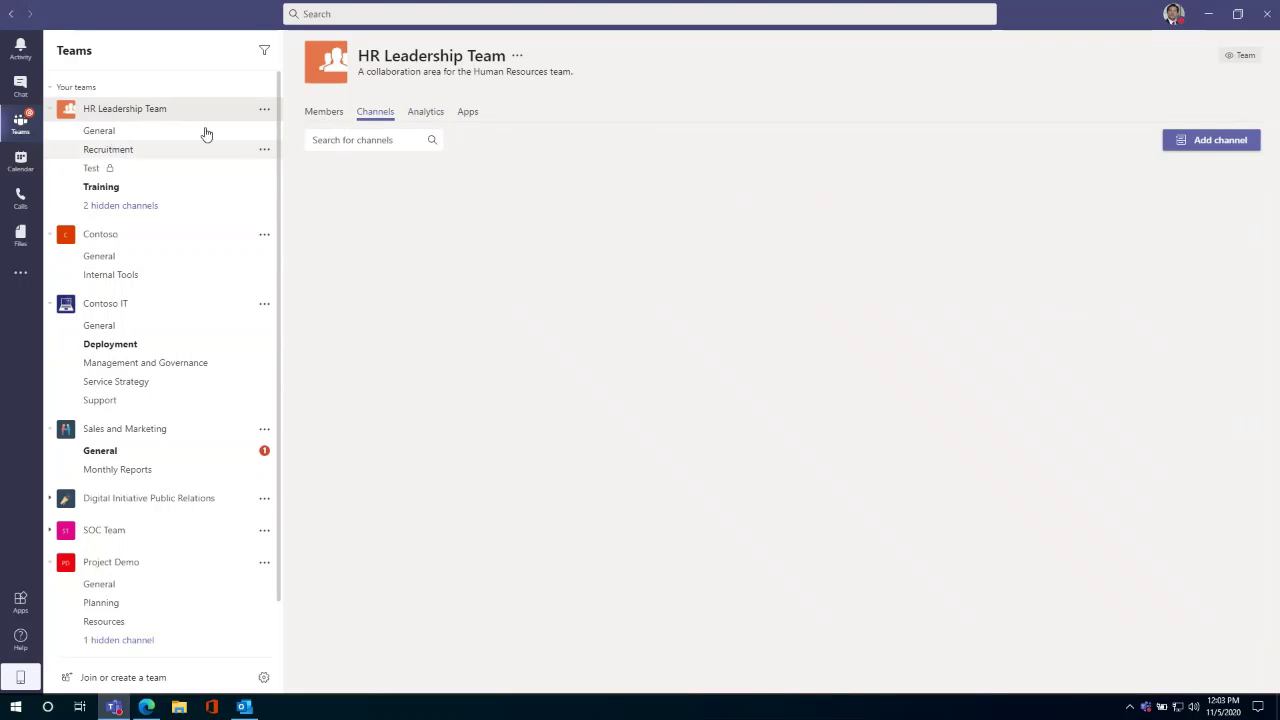
pyautogui.click(264, 131)
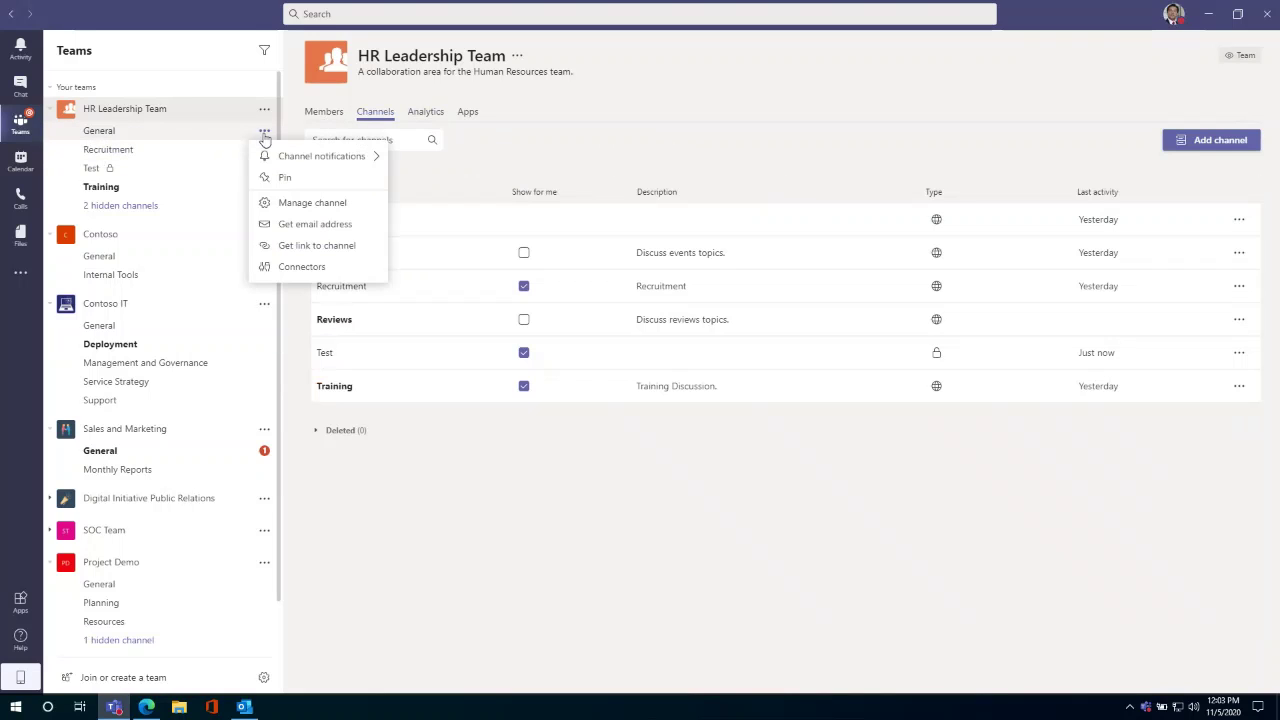
pyautogui.click(287, 204)
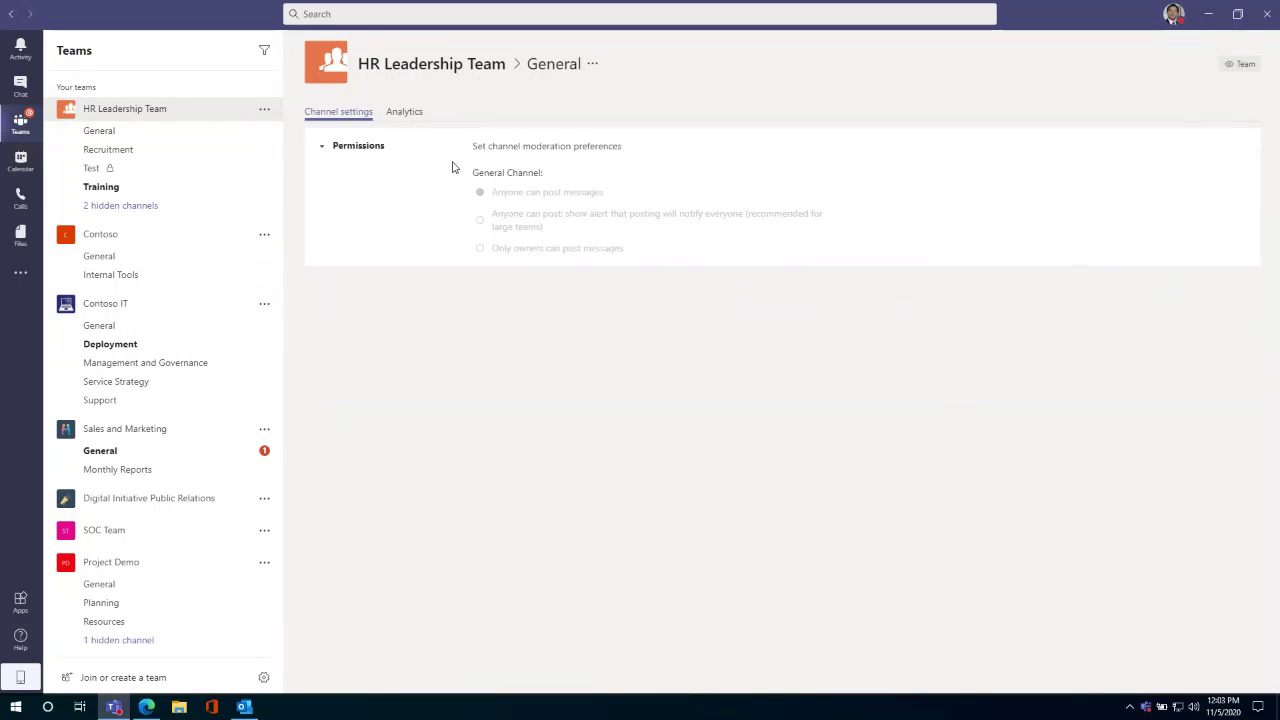
pyautogui.click(327, 147)
pyautogui.click(327, 147)
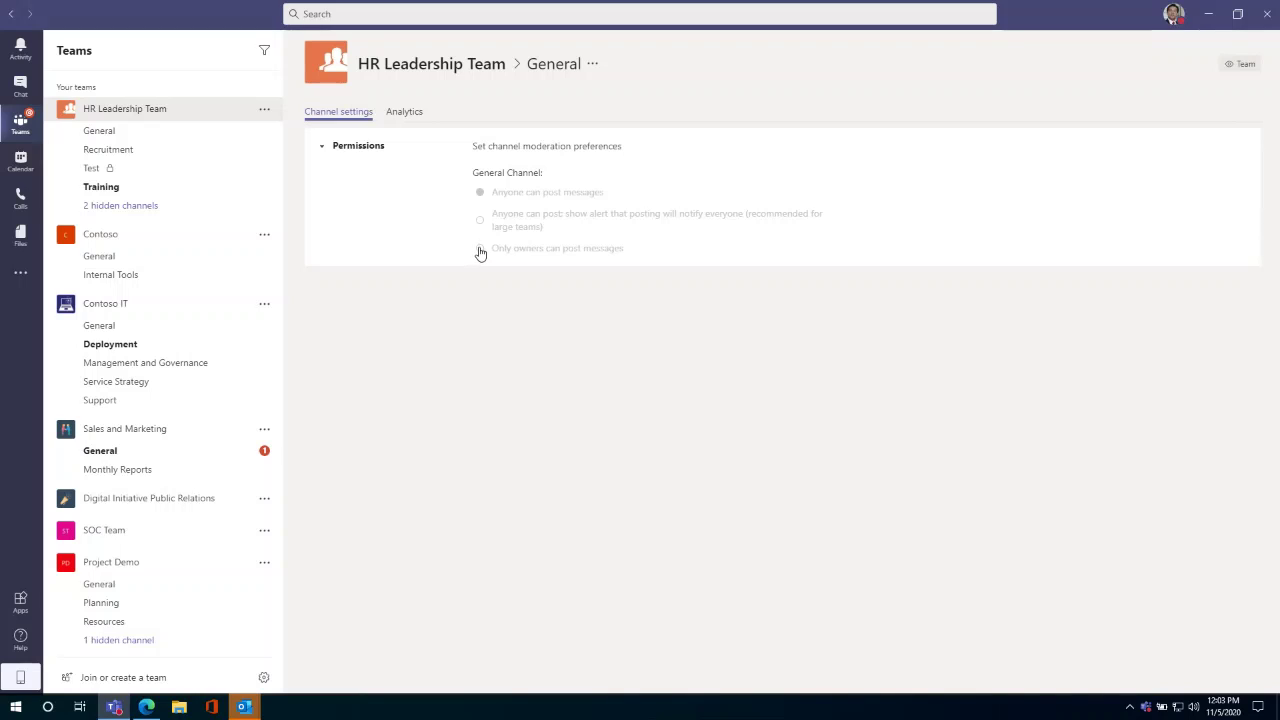
# Step: Set the moderation permissions of the Contoso team's General channel to Only owners can post messages
pyautogui.click(113, 255)
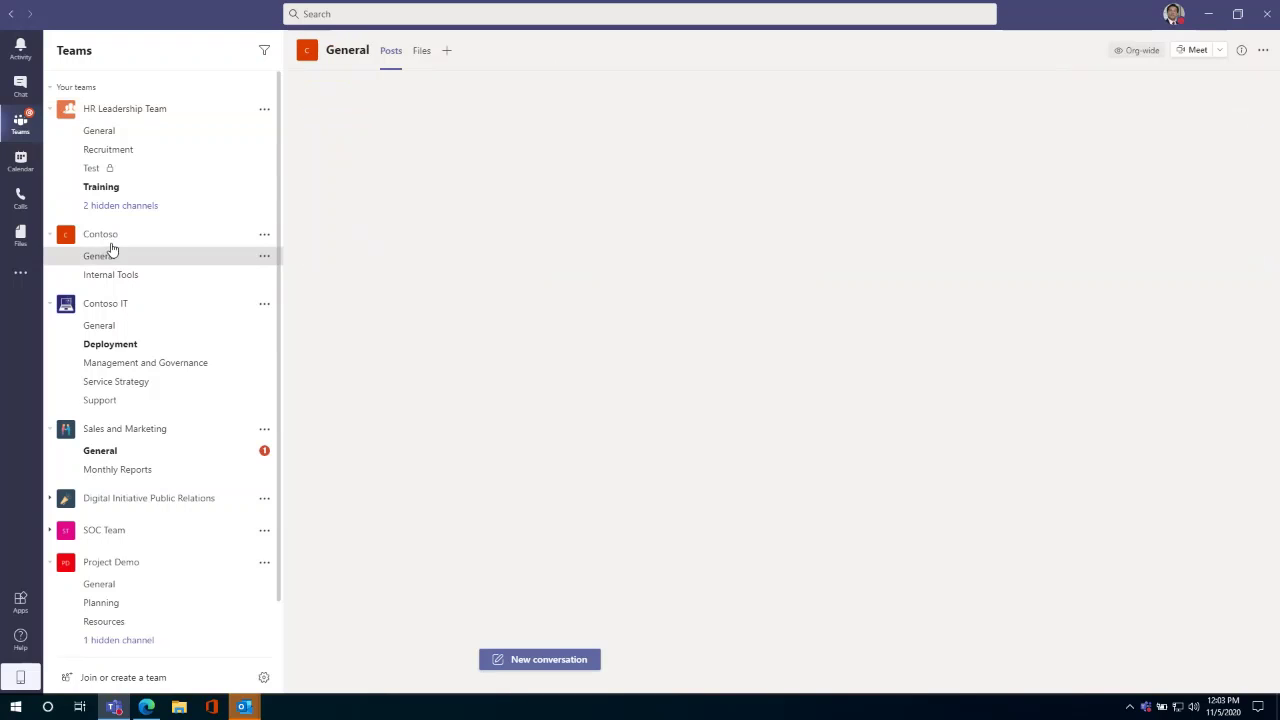
pyautogui.click(266, 258)
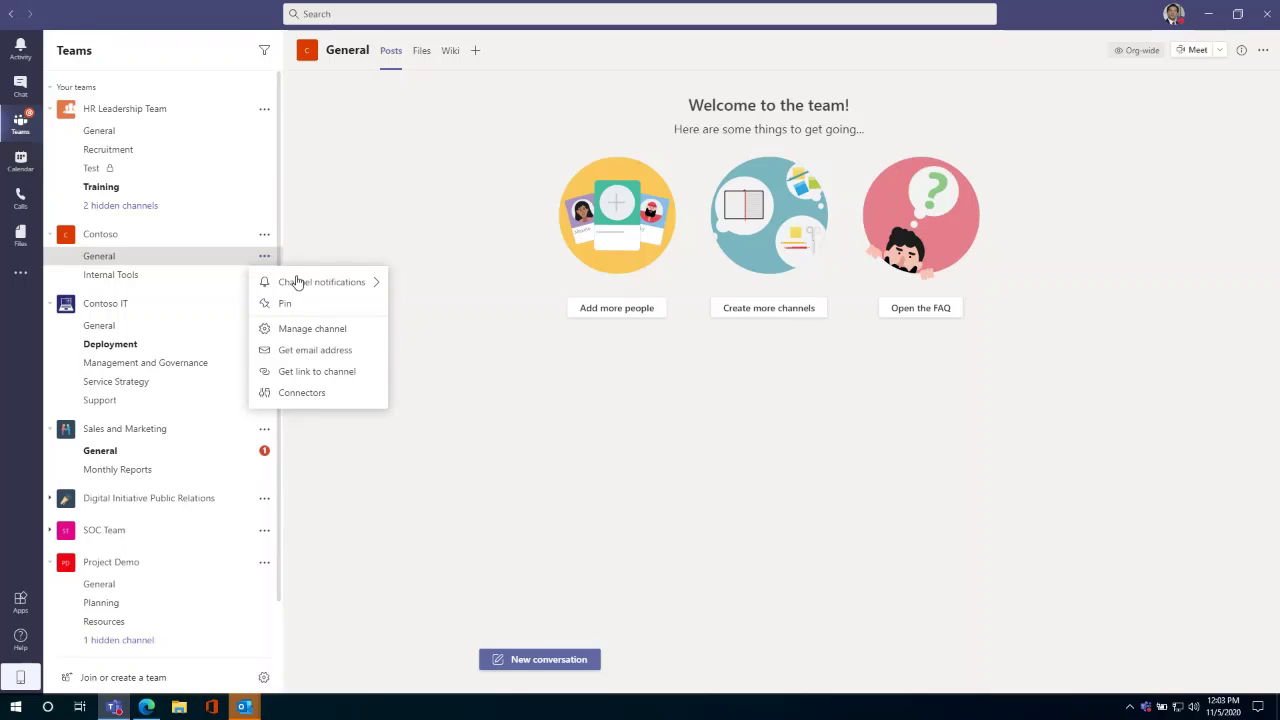
pyautogui.moveTo(297, 281)
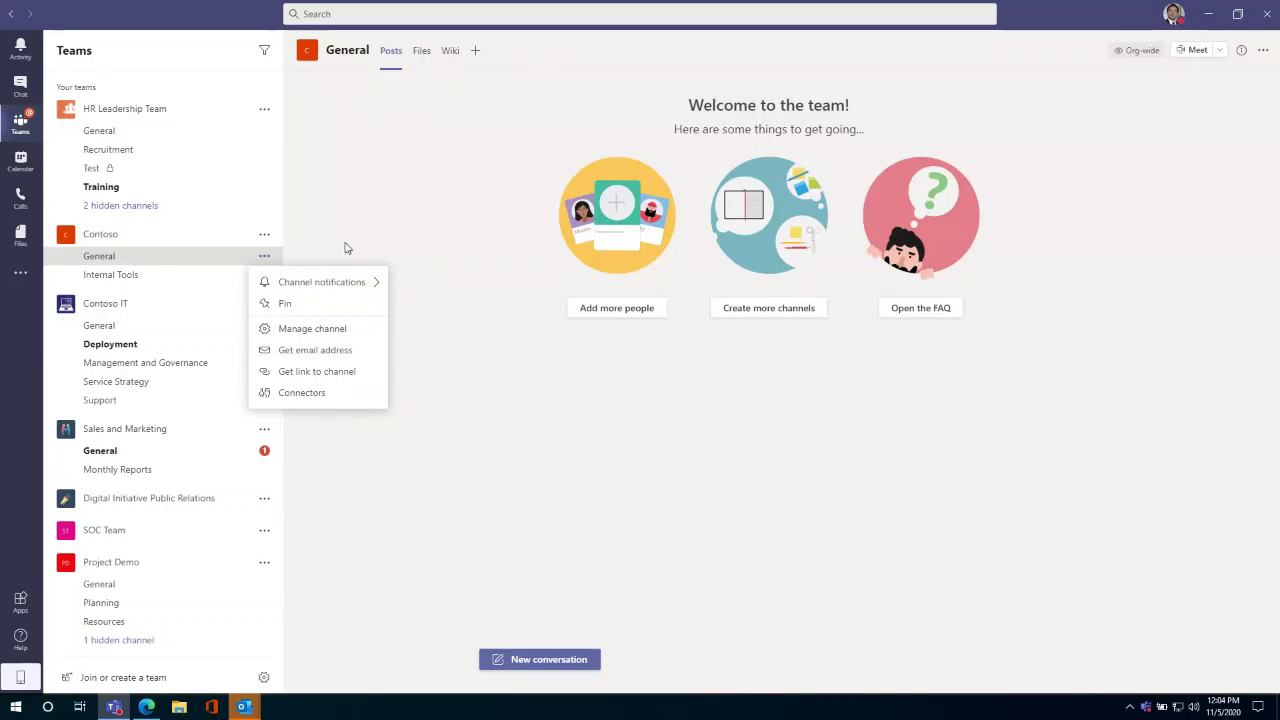
pyautogui.click(337, 328)
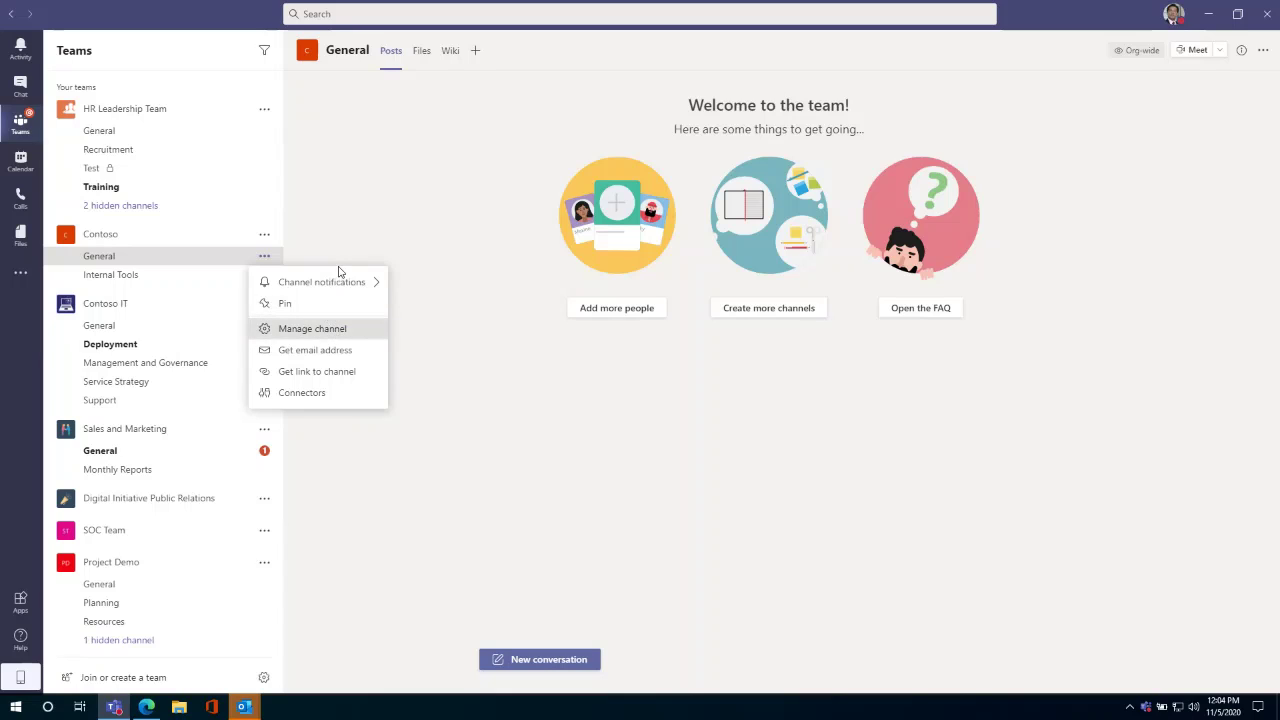
pyautogui.click(498, 250)
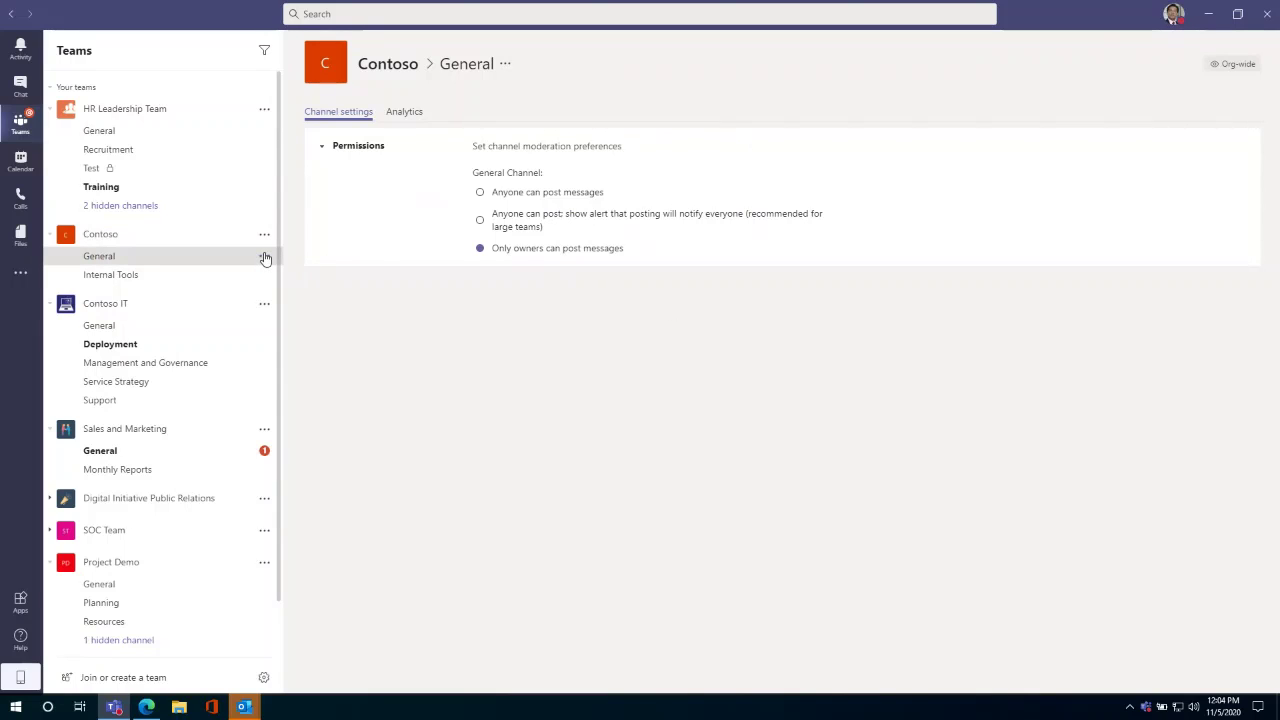
# Step: Look up the email address of Contoso's General channel, highlight it, and return to the channel's posts
pyautogui.click(265, 258)
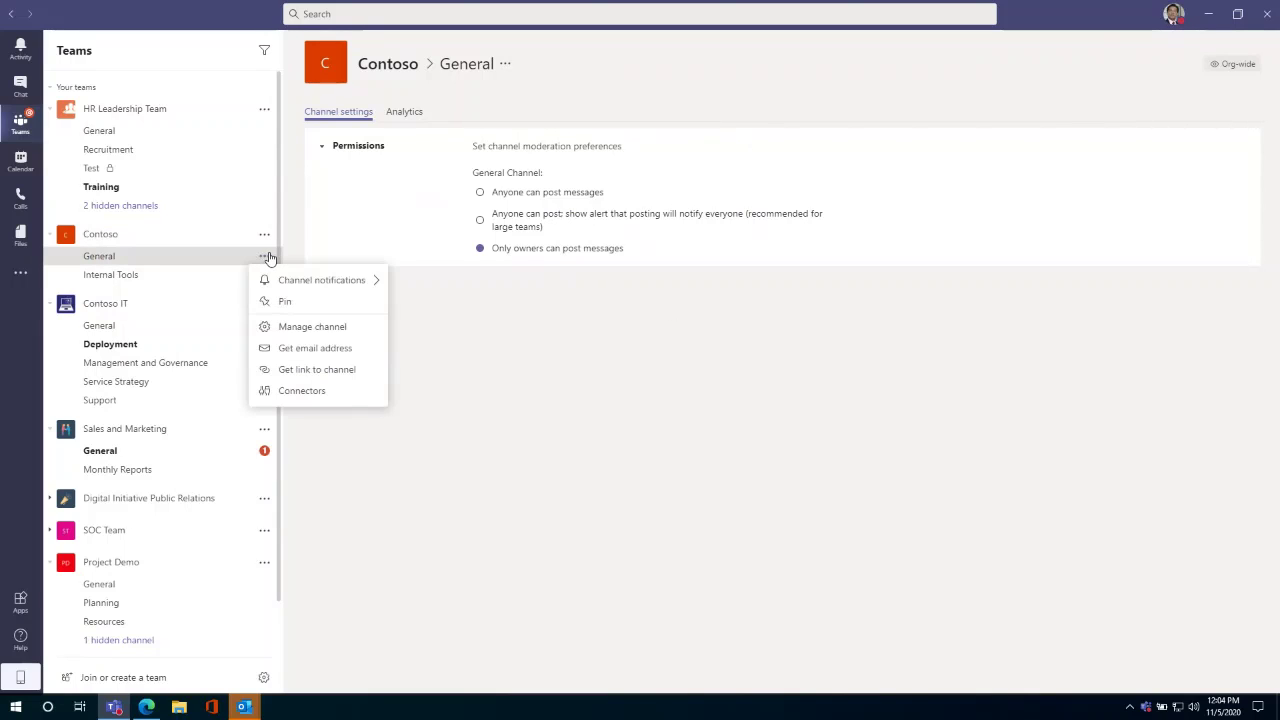
pyautogui.click(291, 350)
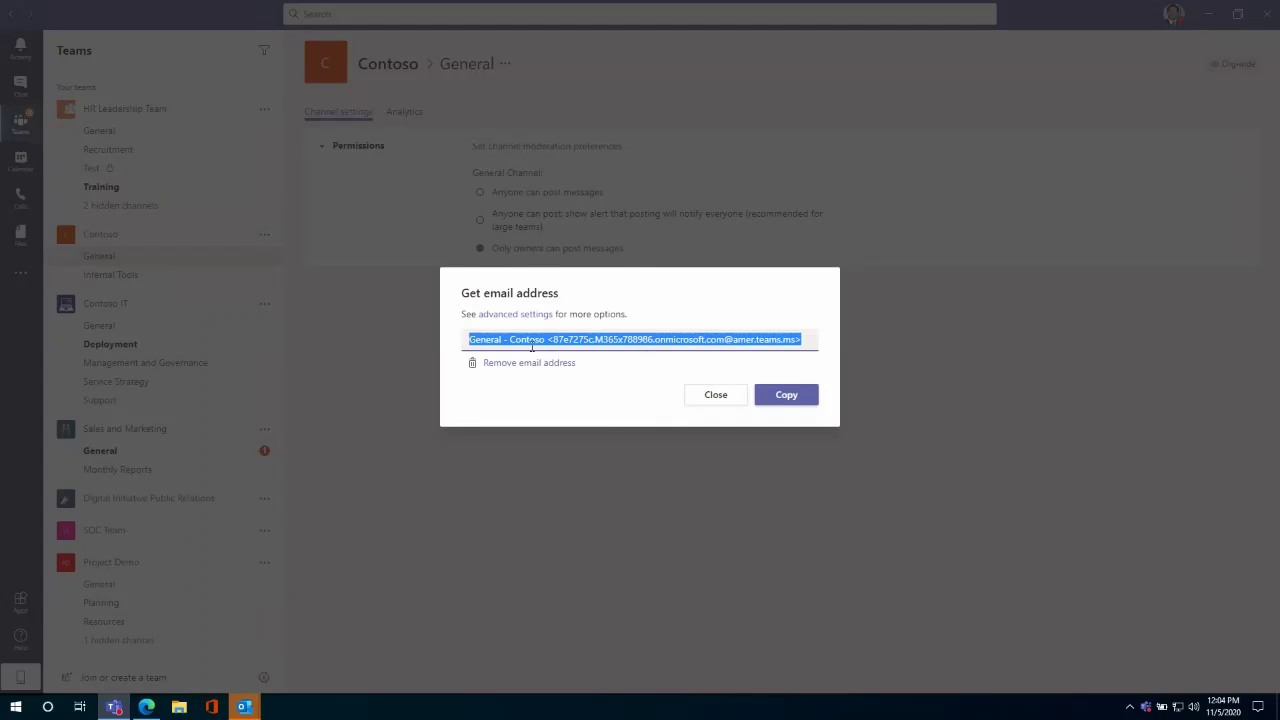
pyautogui.click(538, 342)
pyautogui.moveTo(553, 341); pyautogui.dragTo(794, 333)
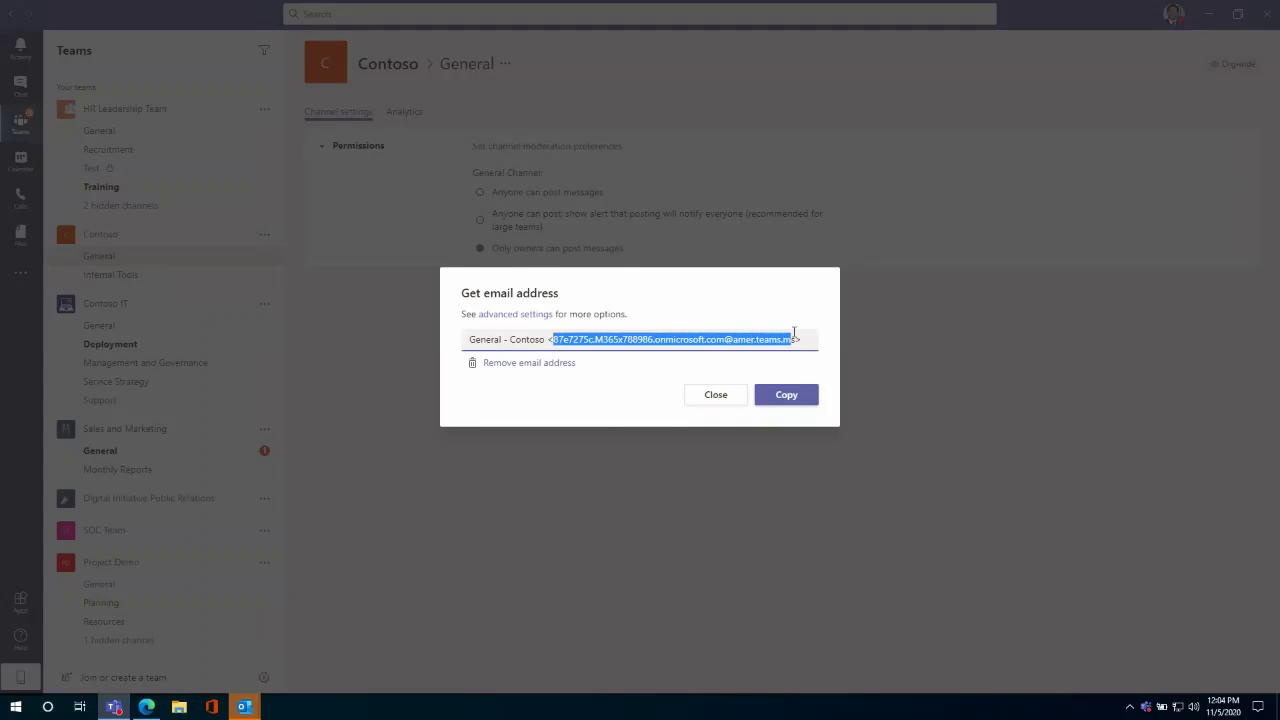
pyautogui.click(631, 450)
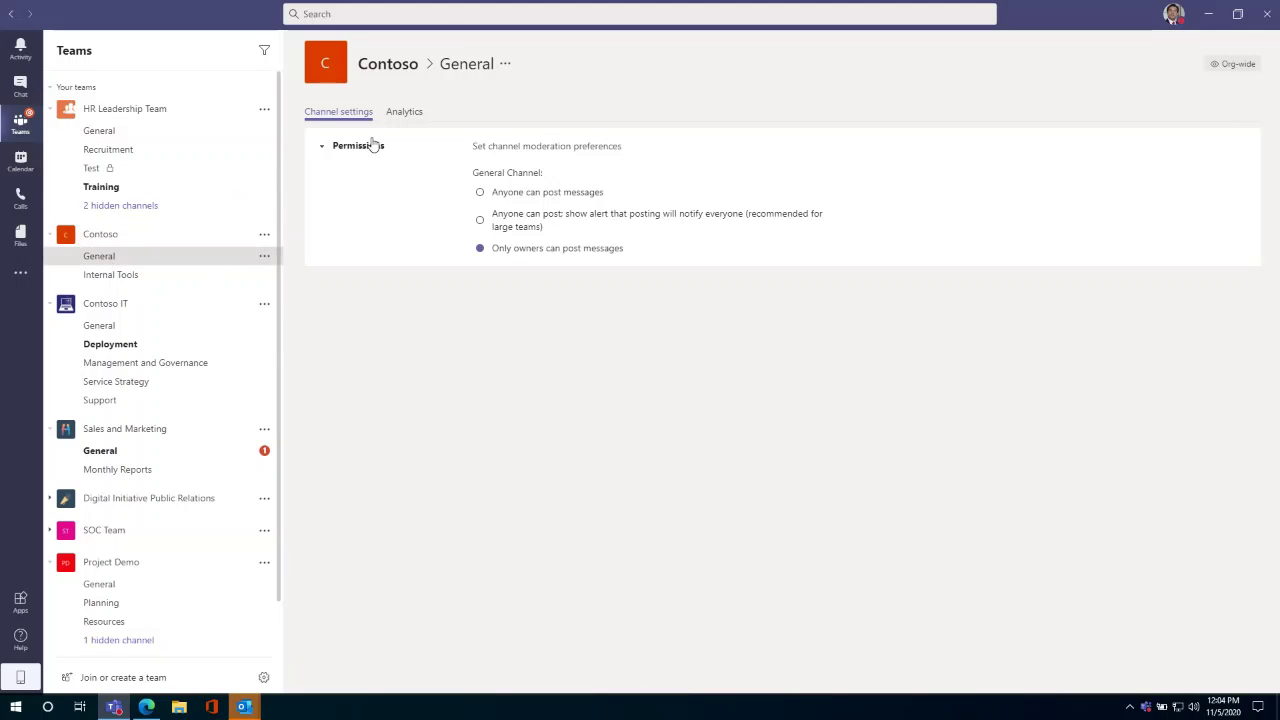
pyautogui.click(209, 259)
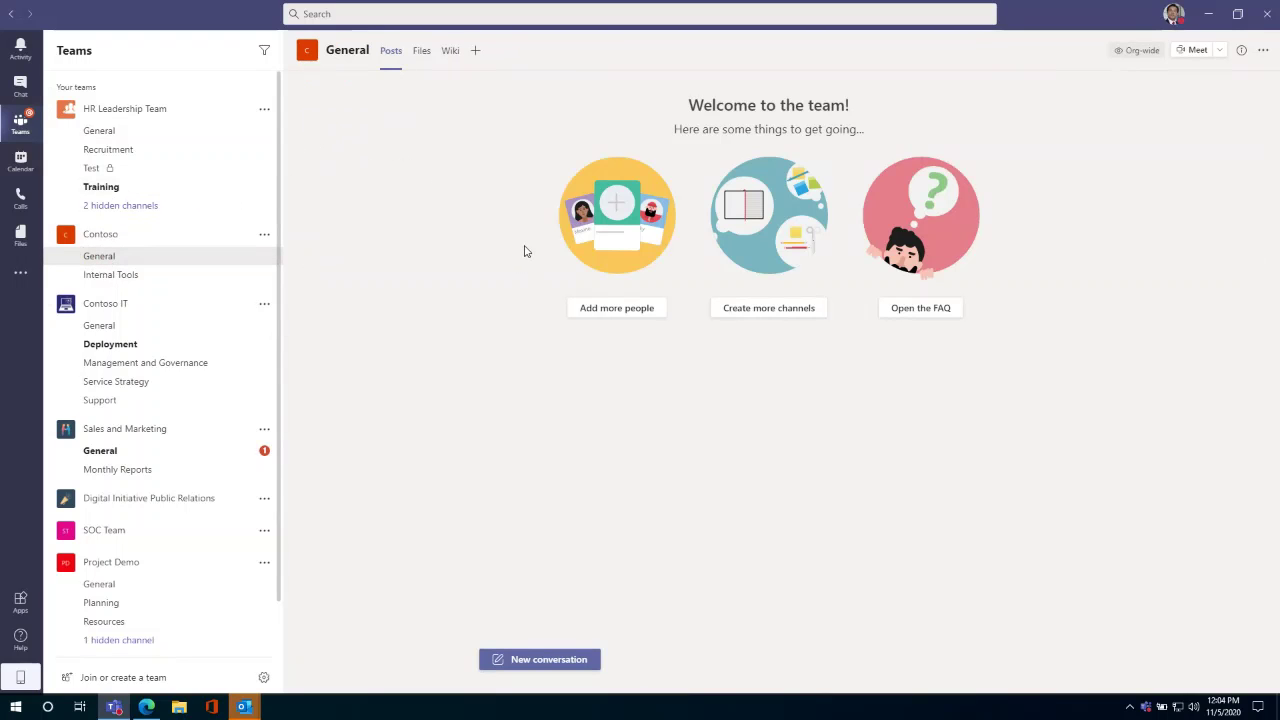